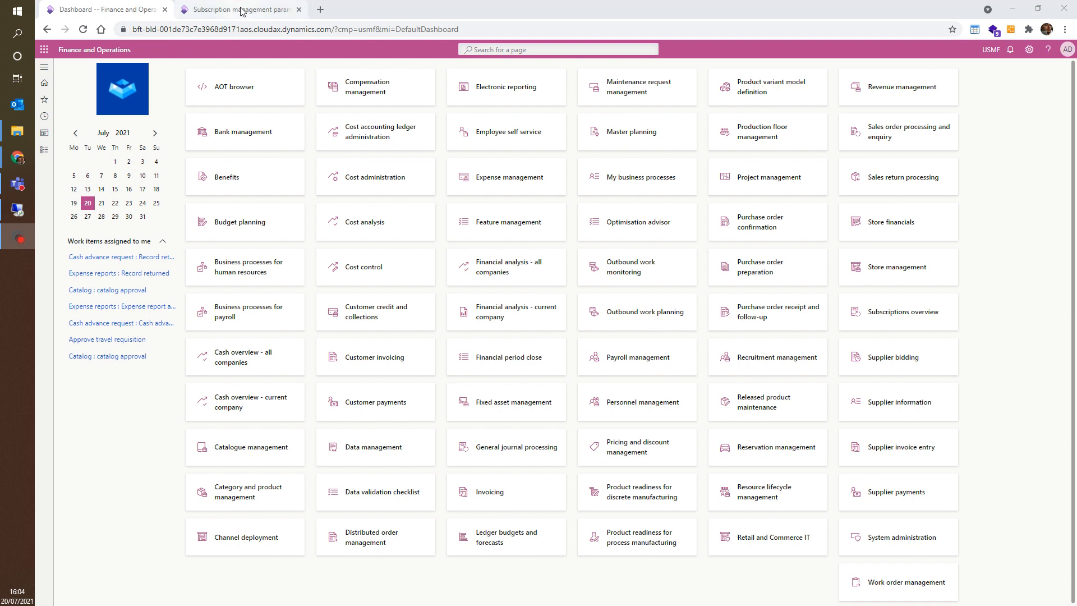
# Step: Review the general, project and subscription versioning settings in the Subscription management parameters
pyautogui.click(45, 68)
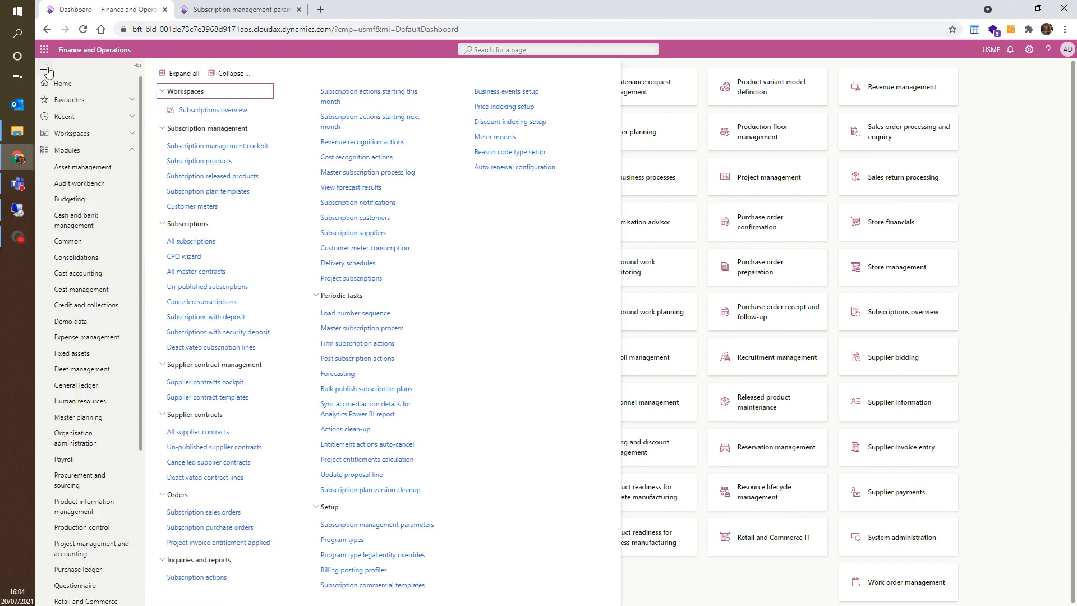
pyautogui.click(250, 10)
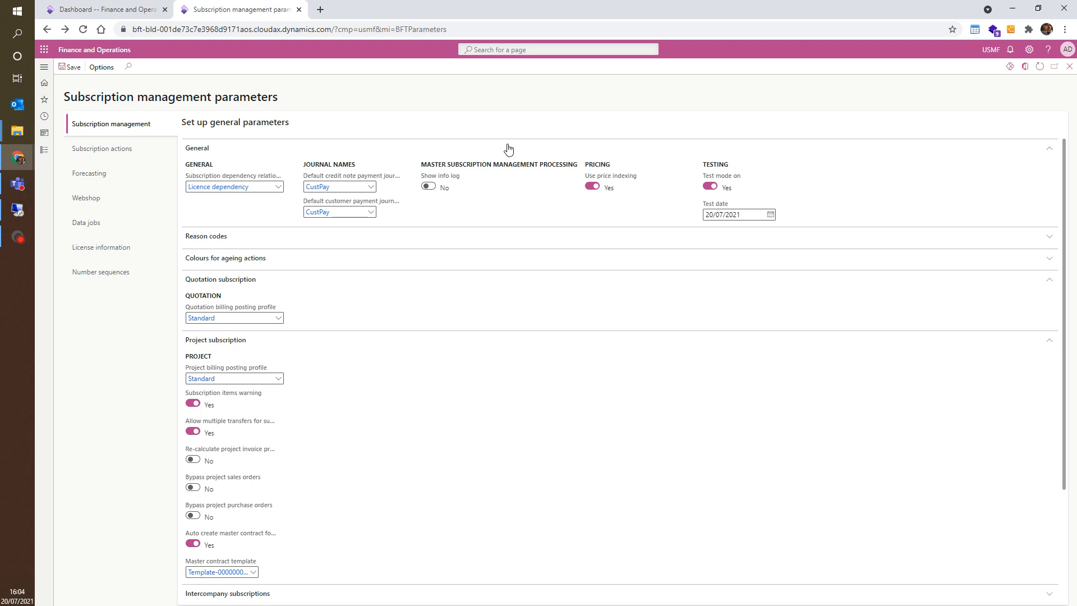
pyautogui.scroll(-3, 453, 383)
pyautogui.scroll(3, 329, 300)
pyautogui.scroll(-3, 307, 504)
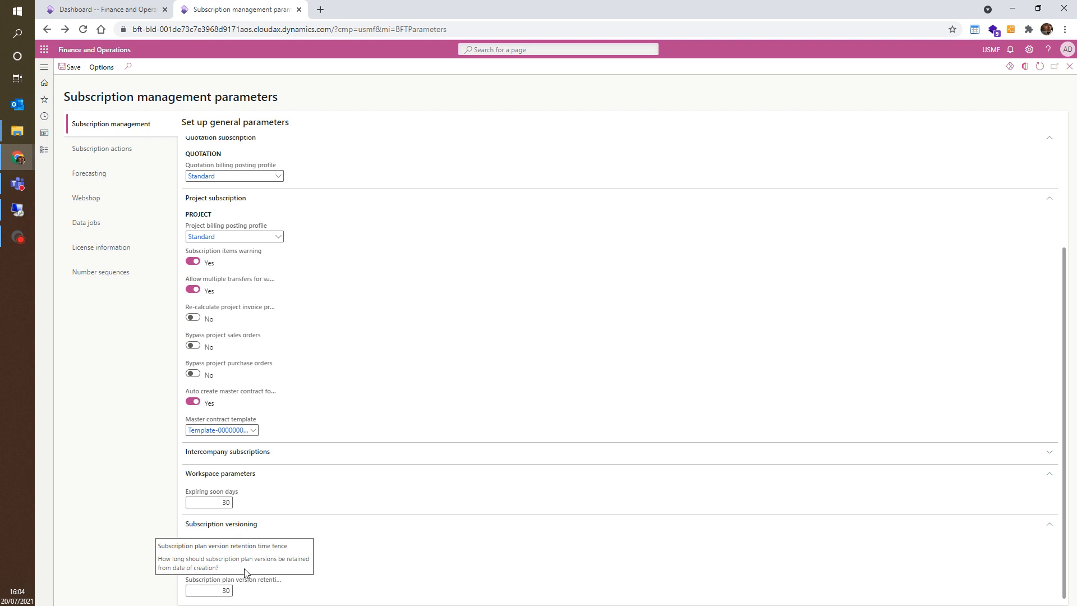
pyautogui.click(44, 69)
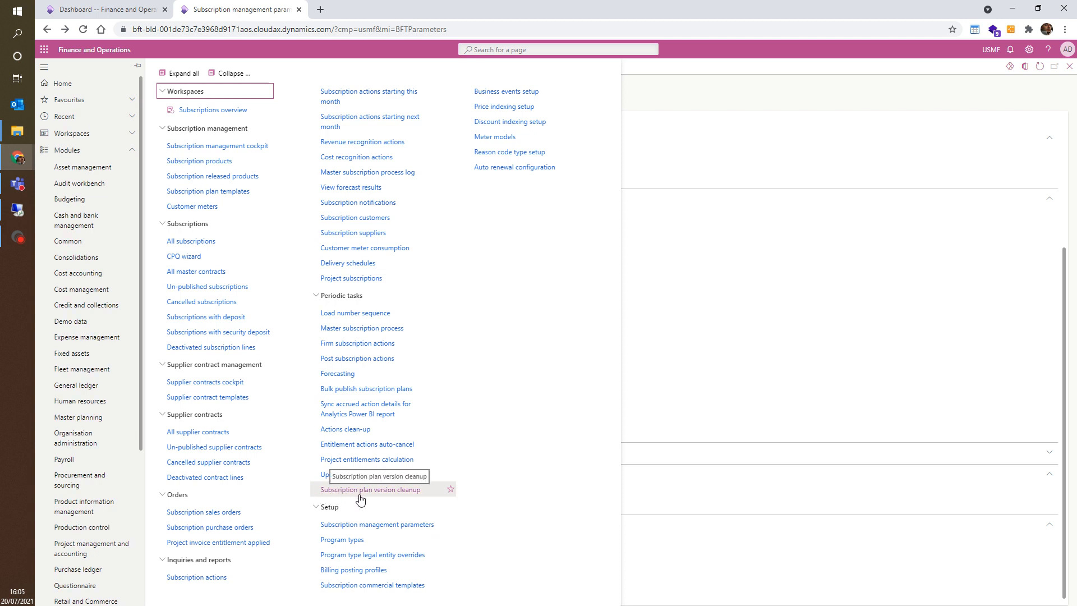
pyautogui.click(659, 217)
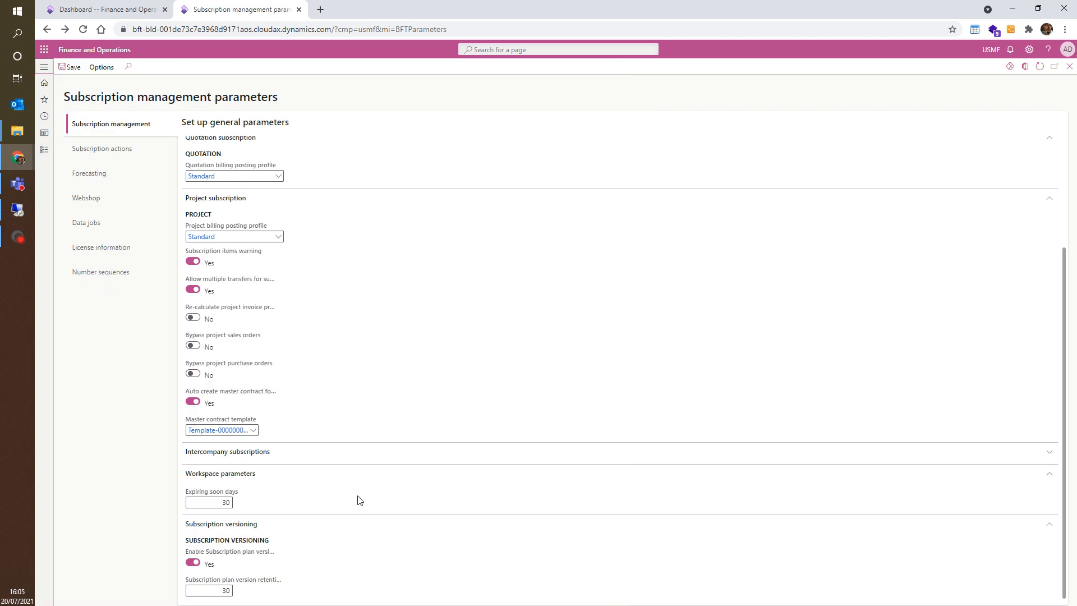
pyautogui.click(224, 590)
pyautogui.click(219, 591)
# Step: Open the Subscription management cockpit and collapse the customer list pane
pyautogui.click(147, 7)
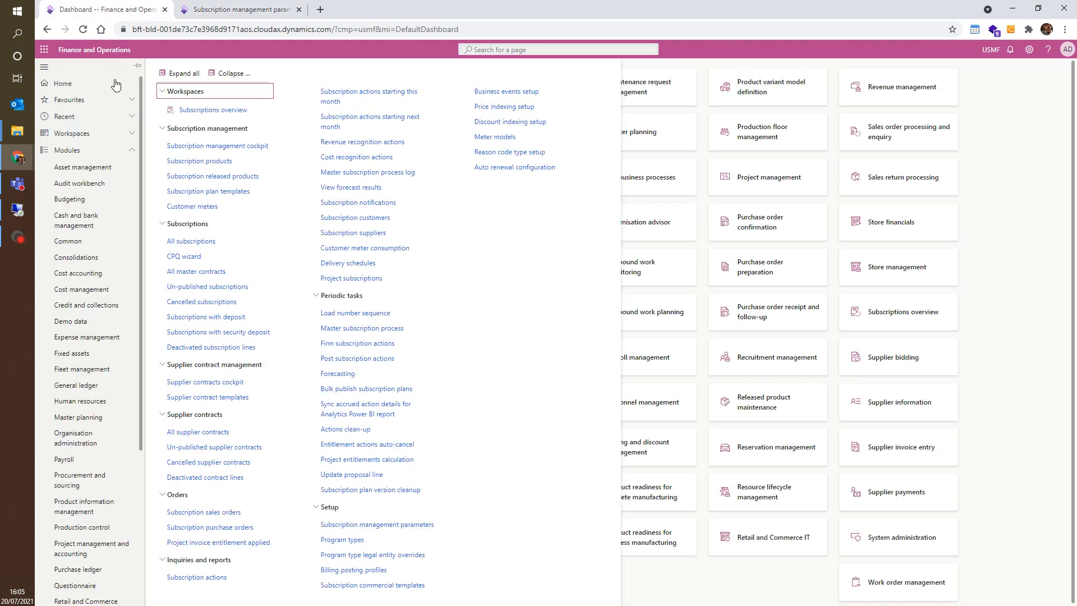
pyautogui.click(253, 151)
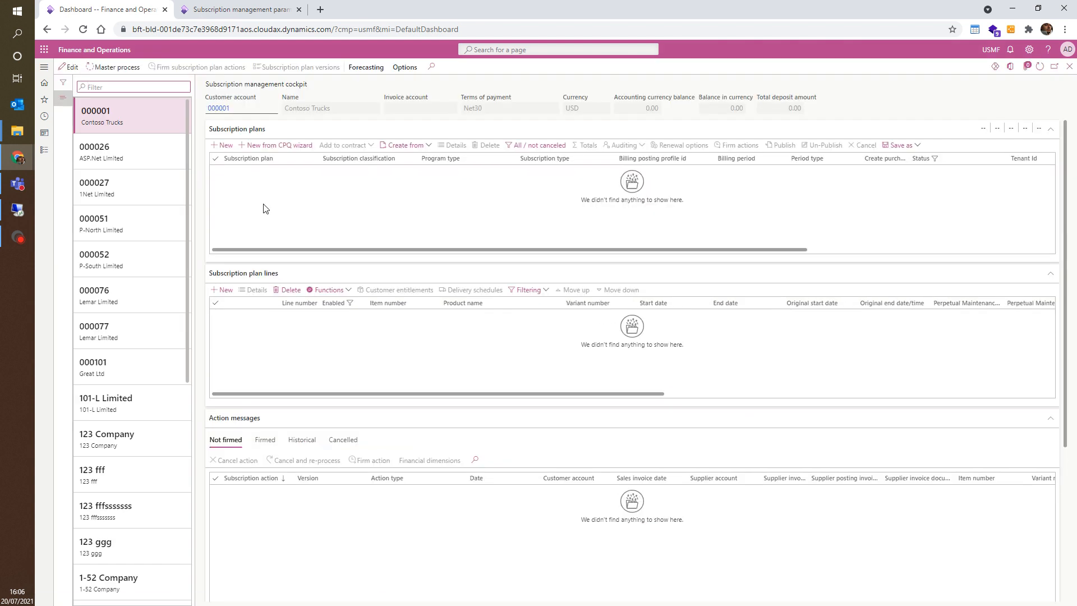
pyautogui.click(66, 101)
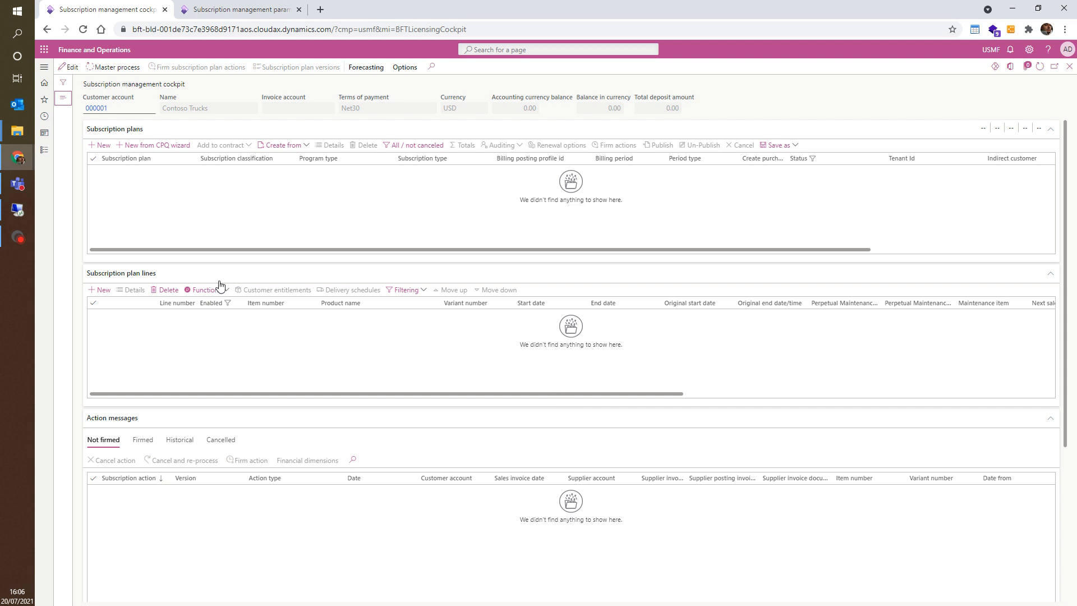
# Step: Create a new subscription plan with program type CSP
pyautogui.click(105, 147)
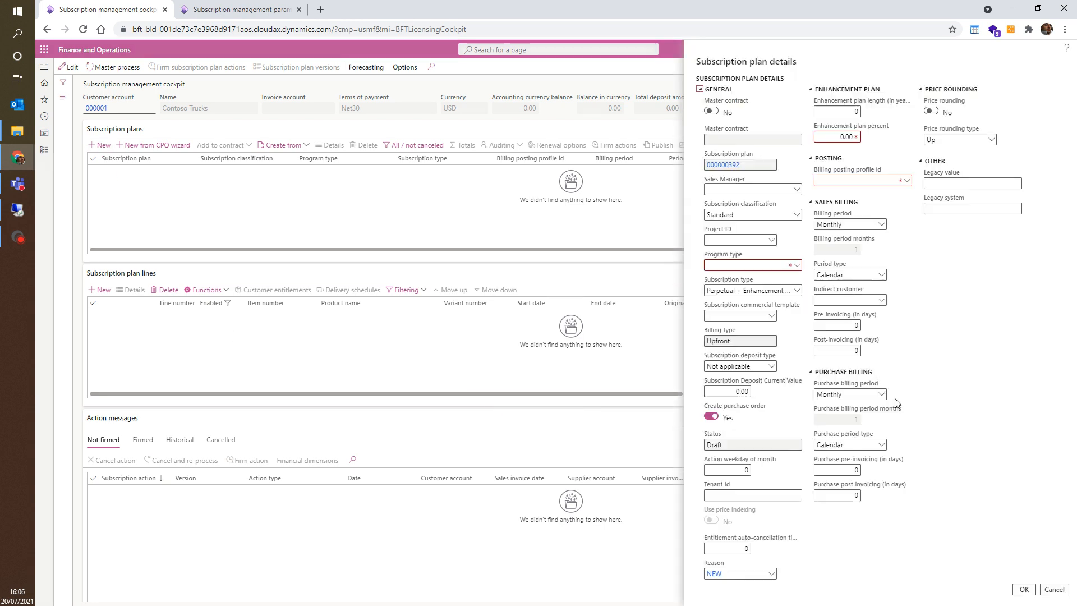
pyautogui.click(797, 267)
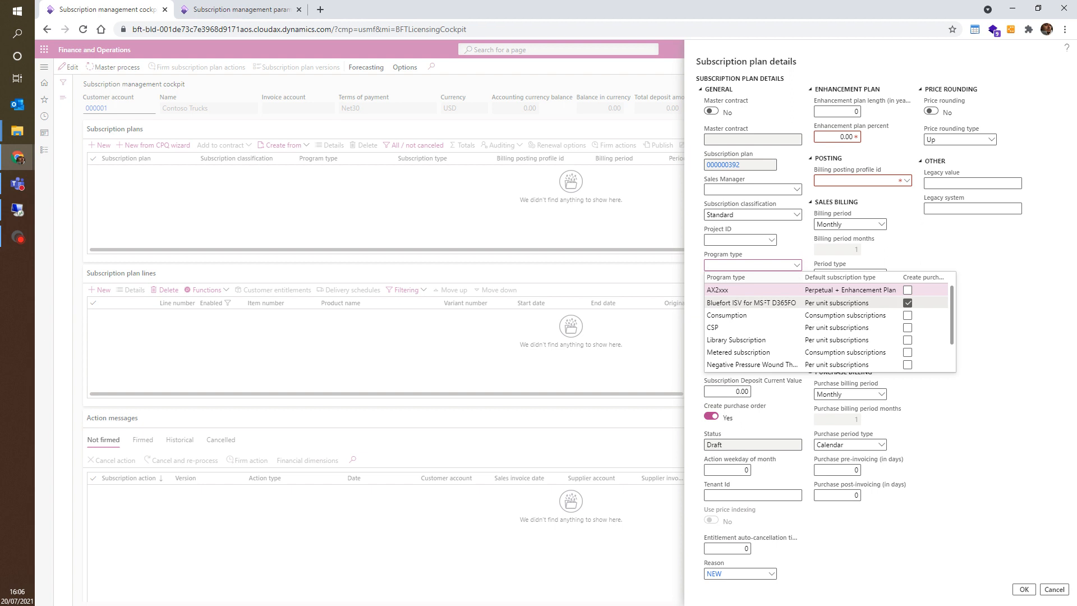
pyautogui.click(729, 327)
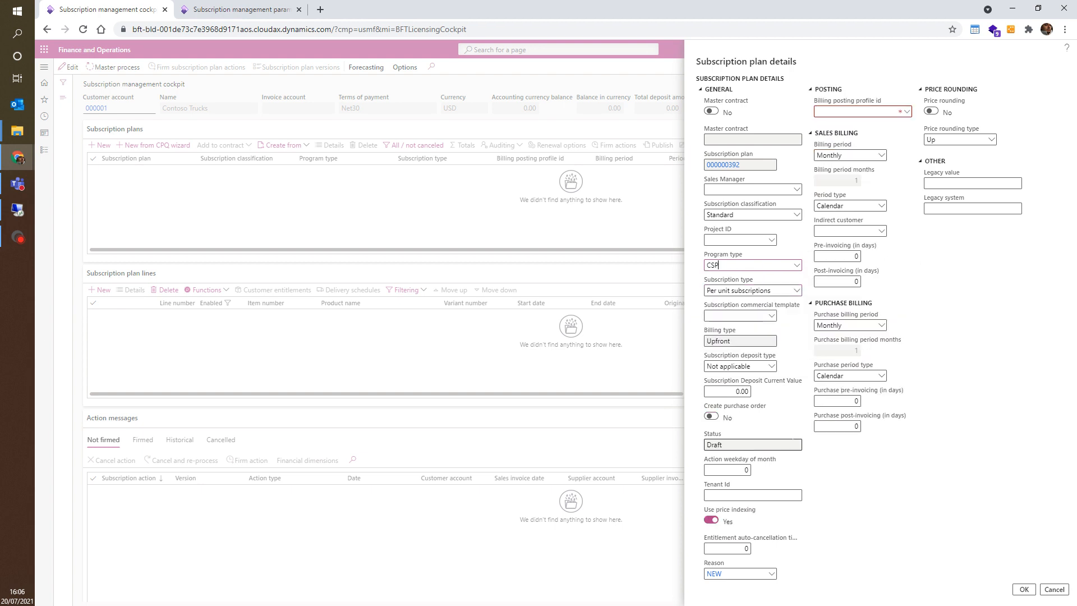
# Step: Set the plan's billing posting profile to Standard and turn off price indexing
pyautogui.click(905, 112)
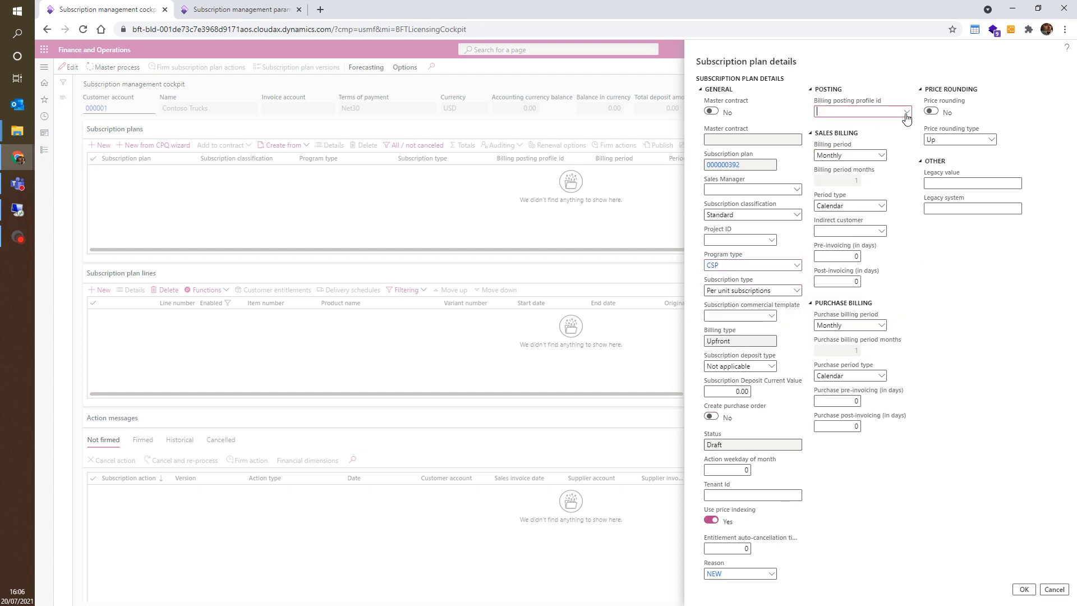
pyautogui.press('Return')
pyautogui.click(711, 519)
# Step: Set the sales billing period type to Rolling and confirm the new subscription plan
pyautogui.click(881, 206)
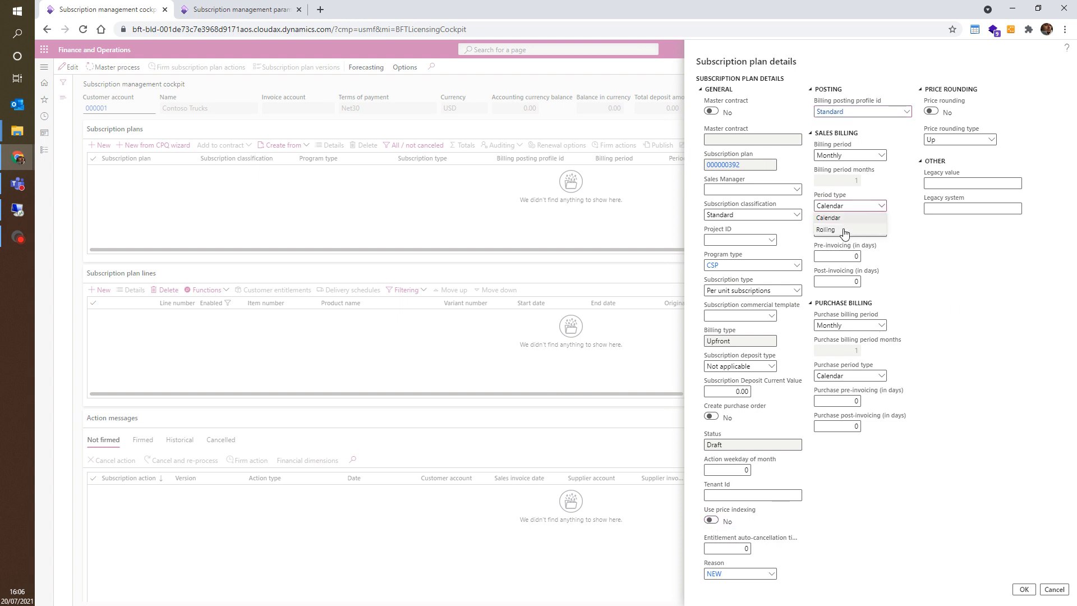
pyautogui.click(842, 233)
pyautogui.click(1024, 590)
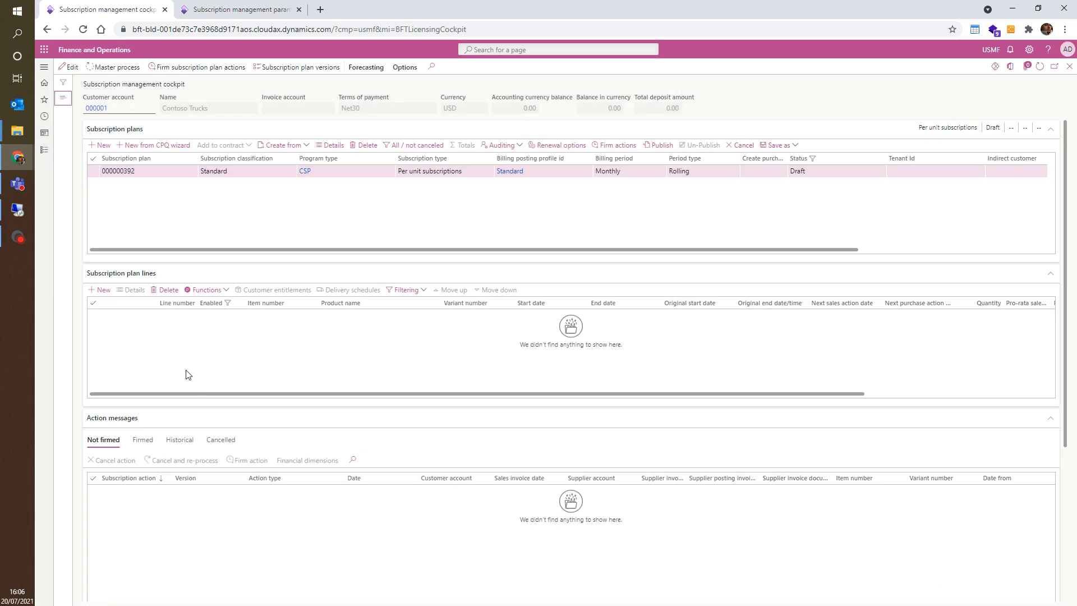
# Step: Add a subscription plan line for item MSFTD365Finance
pyautogui.click(100, 289)
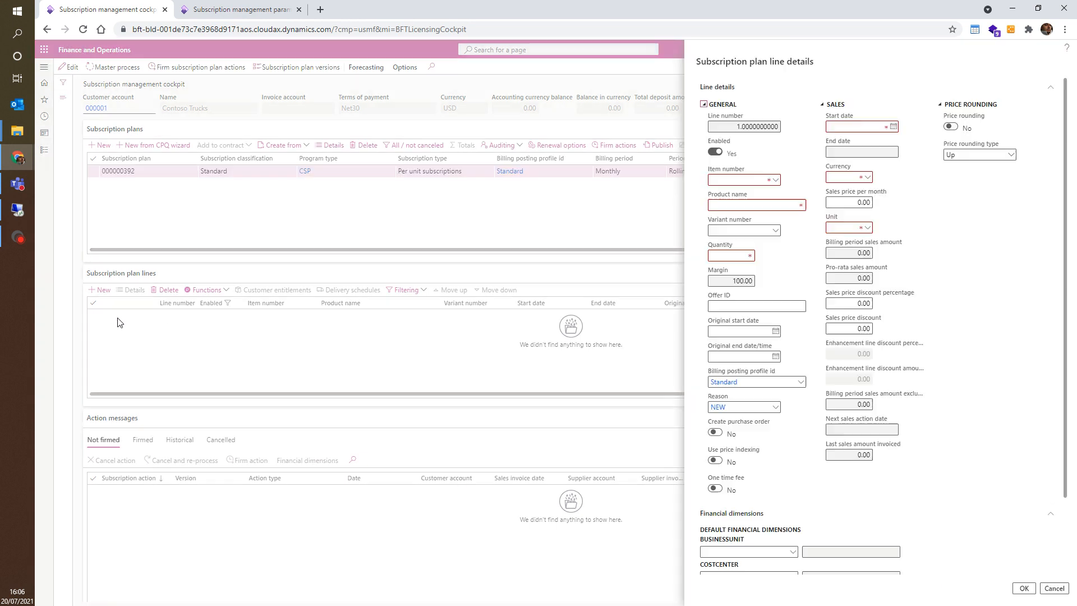
pyautogui.click(775, 180)
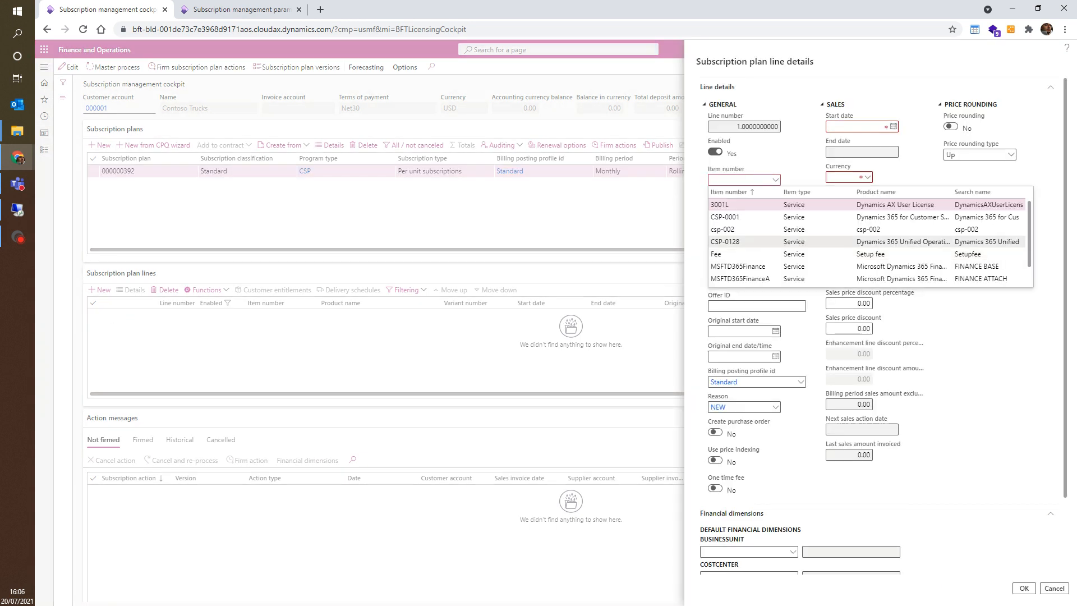
pyautogui.press('Return')
pyautogui.press('Tab')
pyautogui.press('Tab')
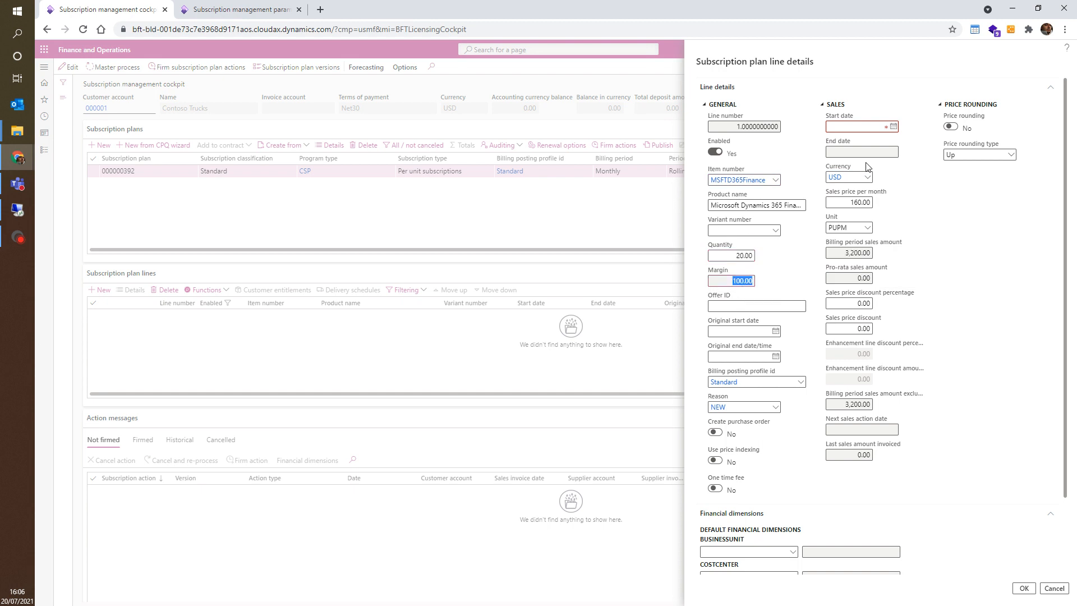
# Step: Set the line's start date to today's date and confirm the plan line
pyautogui.click(858, 127)
pyautogui.write('01')
pyautogui.press('Return')
pyautogui.write('t')
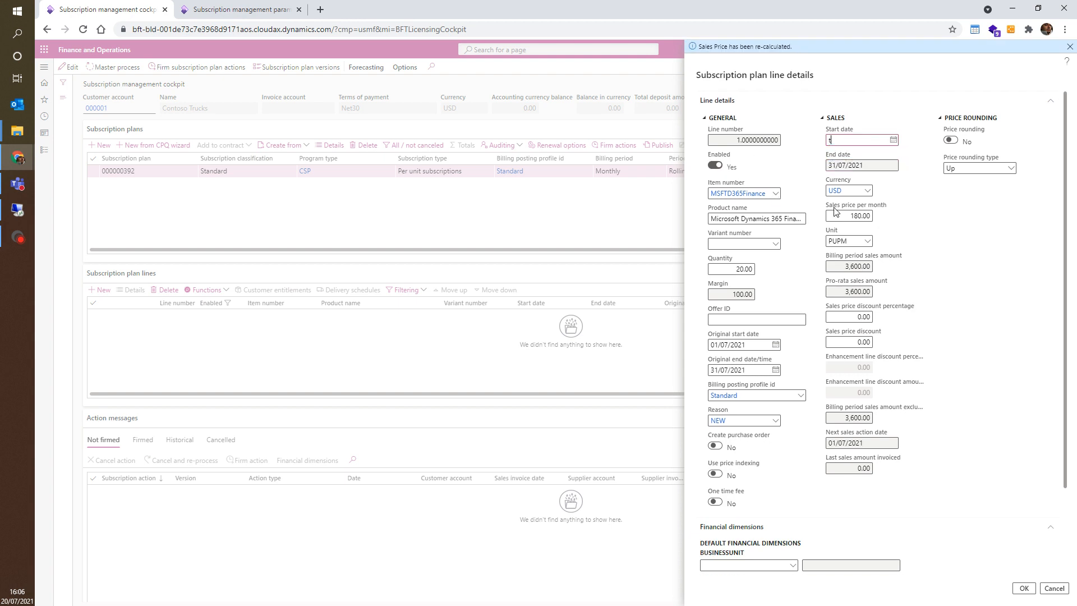
pyautogui.press('Return')
pyautogui.press('Tab')
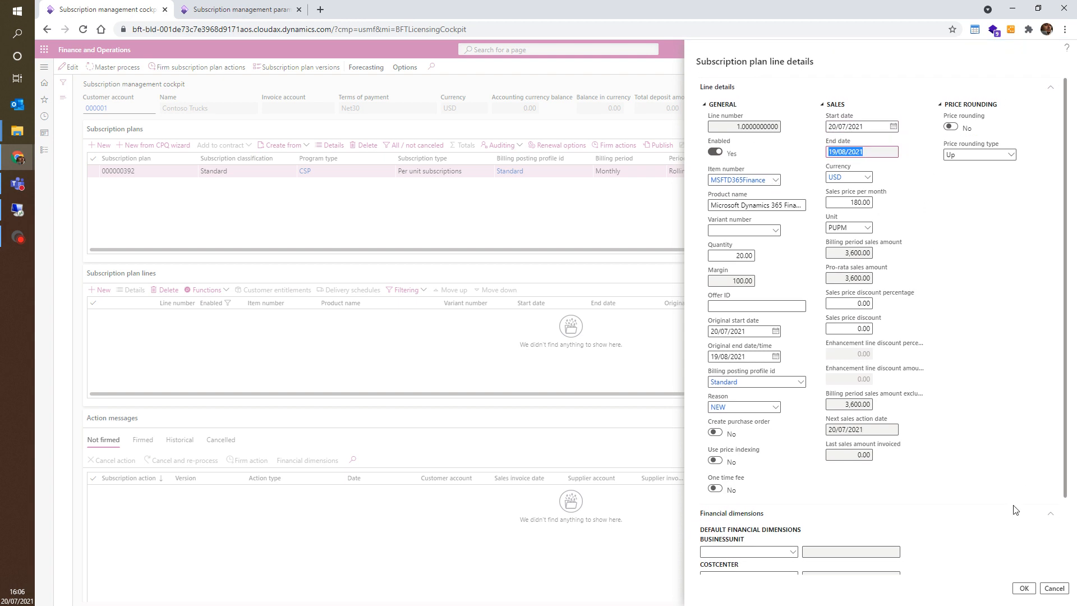
pyautogui.click(1023, 588)
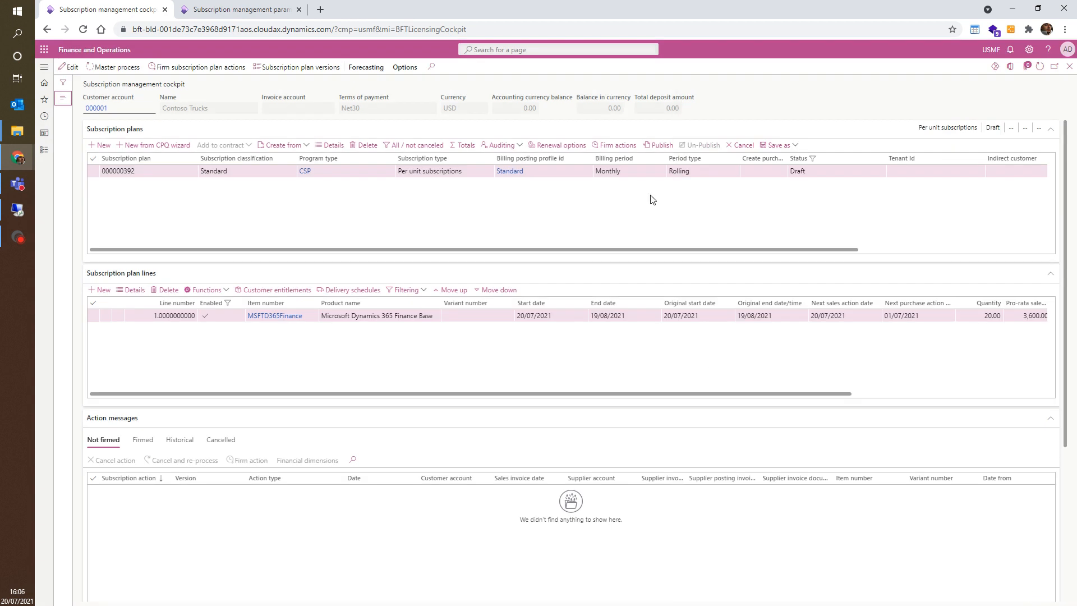
# Step: Publish the subscription plan
pyautogui.click(659, 144)
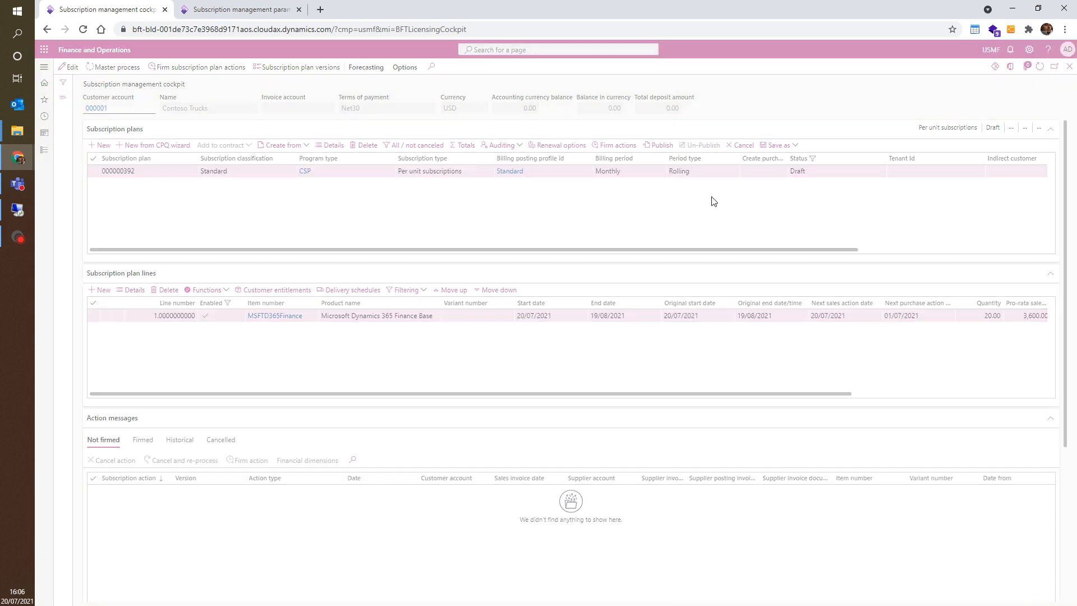
pyautogui.click(665, 296)
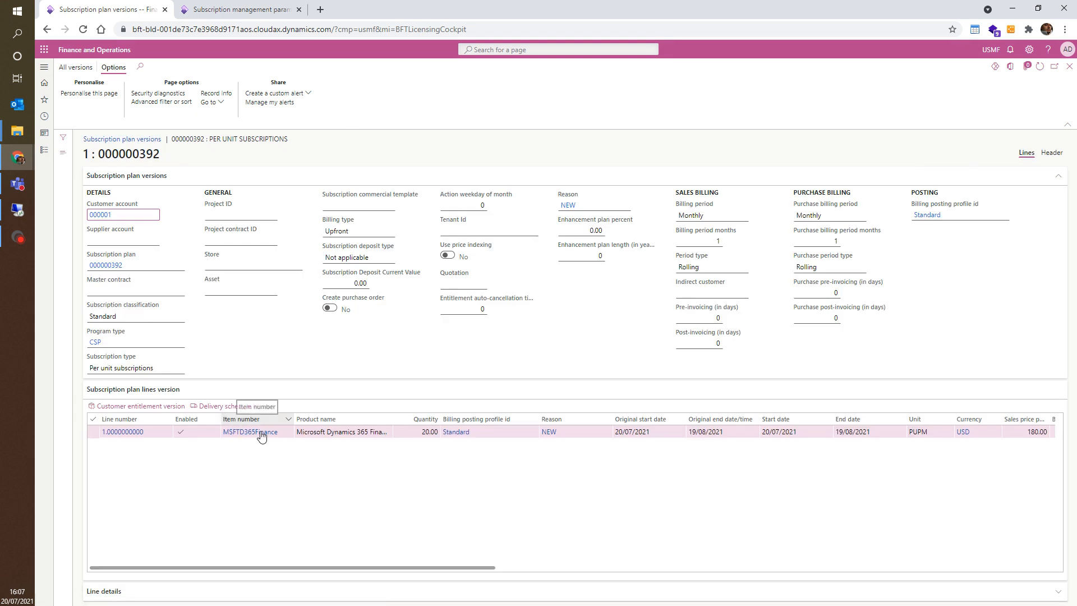
# Step: Examine the published plan version's header, its line and each Line details tab, then close the version pages
pyautogui.hscroll(2, 261, 435)
pyautogui.hscroll(-2, 566, 477)
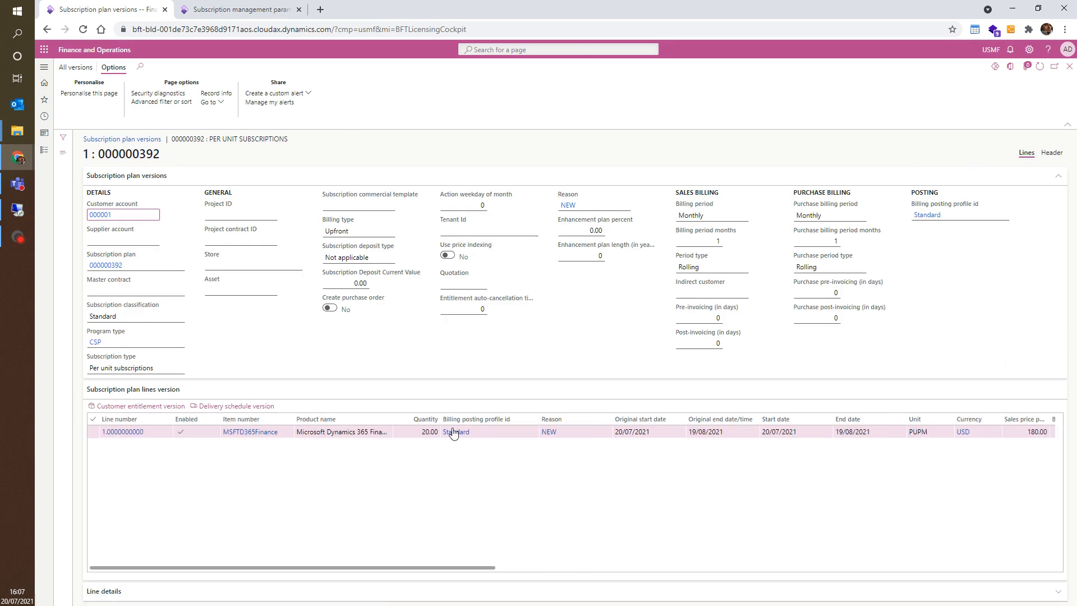
pyautogui.click(112, 591)
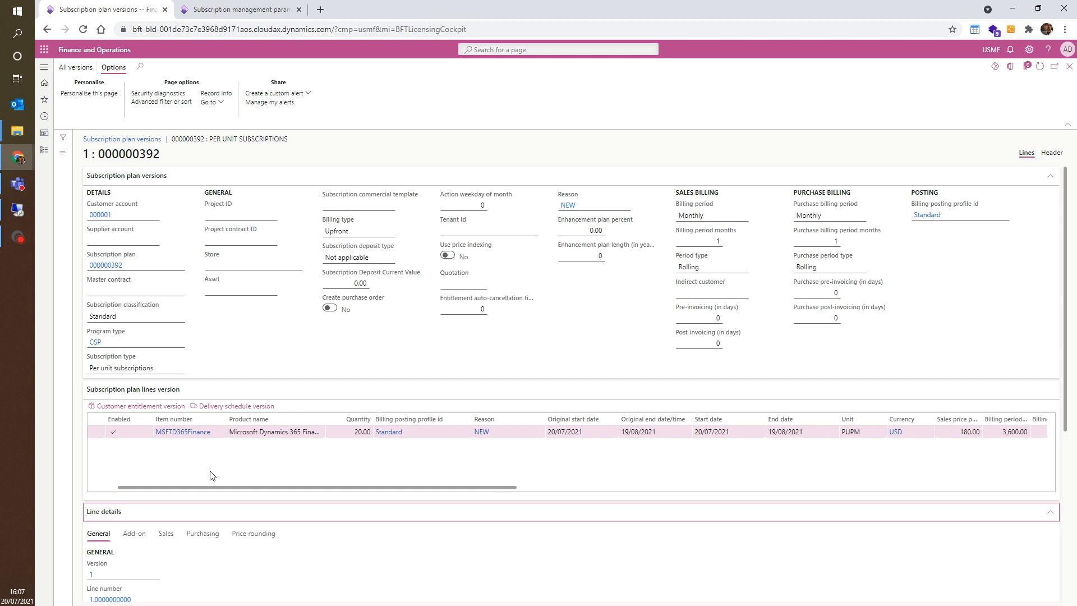
pyautogui.hscroll(2, 212, 476)
pyautogui.hscroll(-2, 212, 475)
pyautogui.click(134, 534)
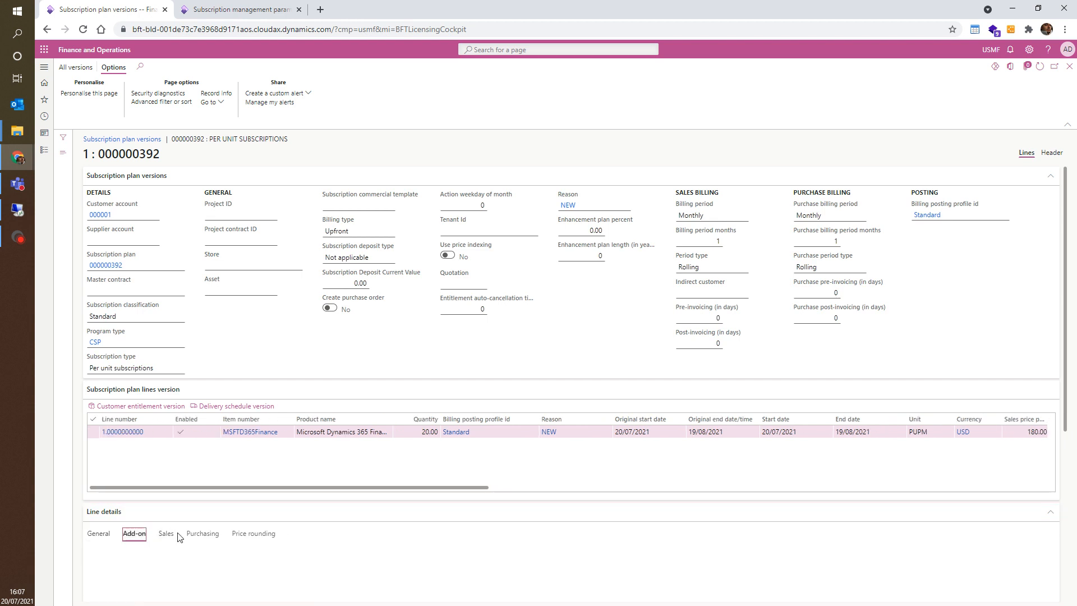
pyautogui.click(166, 534)
pyautogui.click(202, 534)
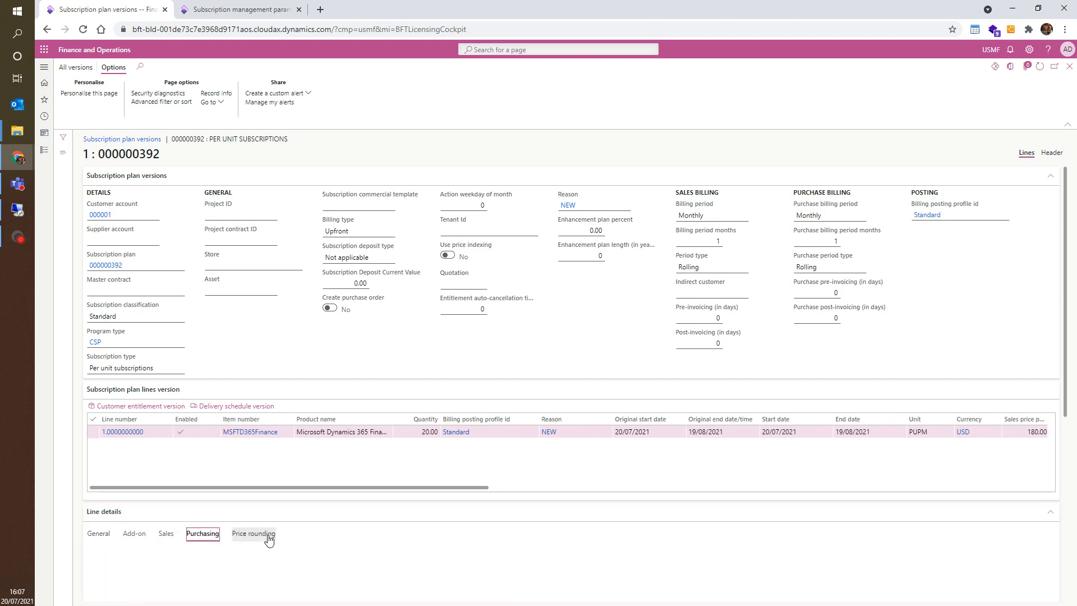
pyautogui.click(261, 535)
pyautogui.scroll(-5, 347, 563)
pyautogui.scroll(3, 347, 563)
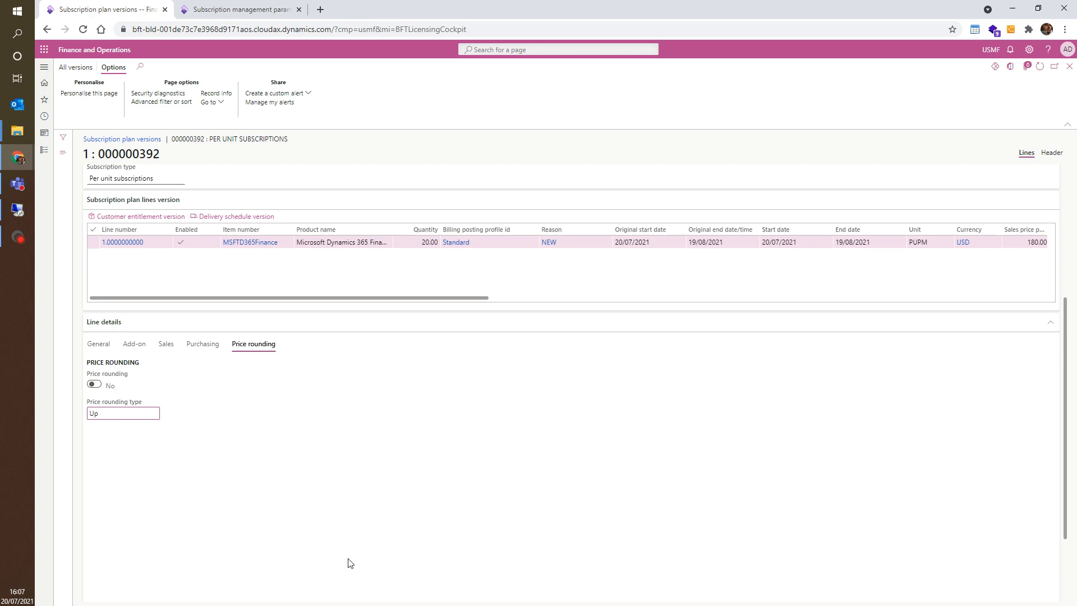
pyautogui.click(166, 400)
pyautogui.click(134, 400)
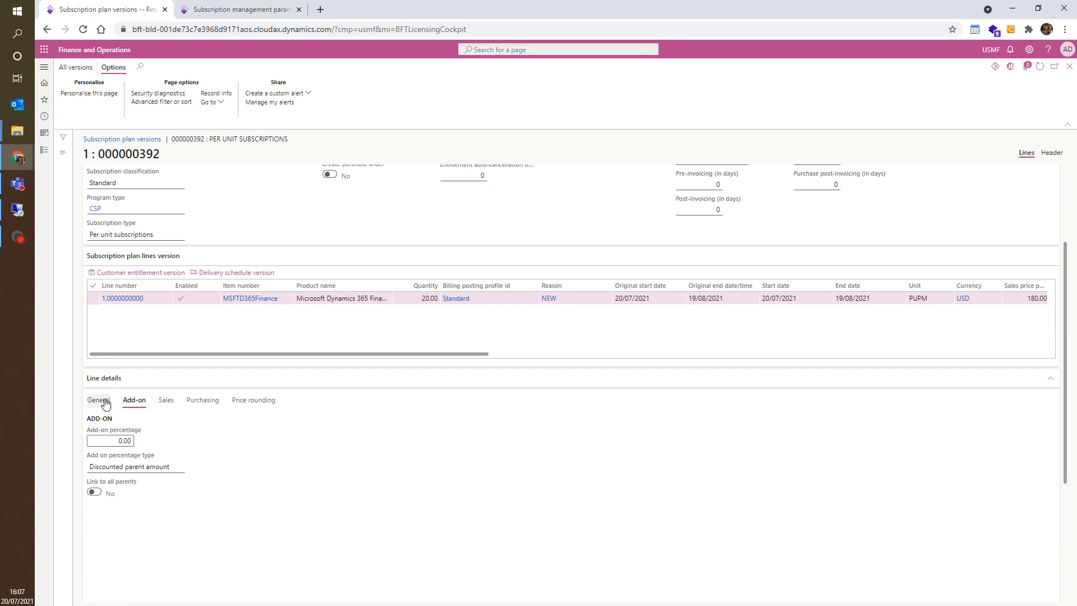
pyautogui.click(98, 400)
pyautogui.scroll(3, 425, 457)
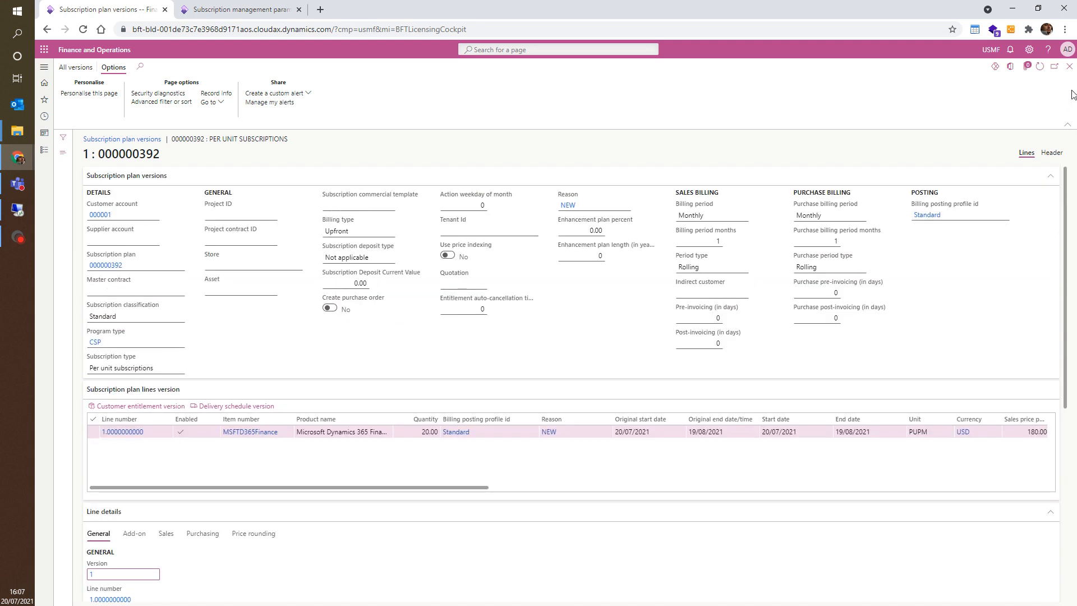
pyautogui.click(1068, 66)
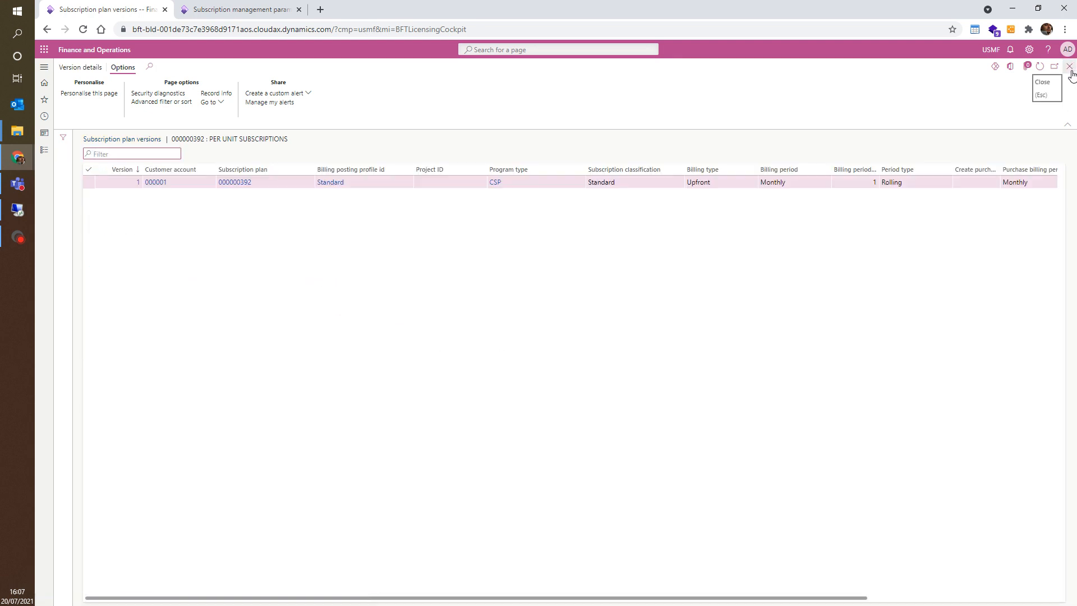
pyautogui.click(1069, 68)
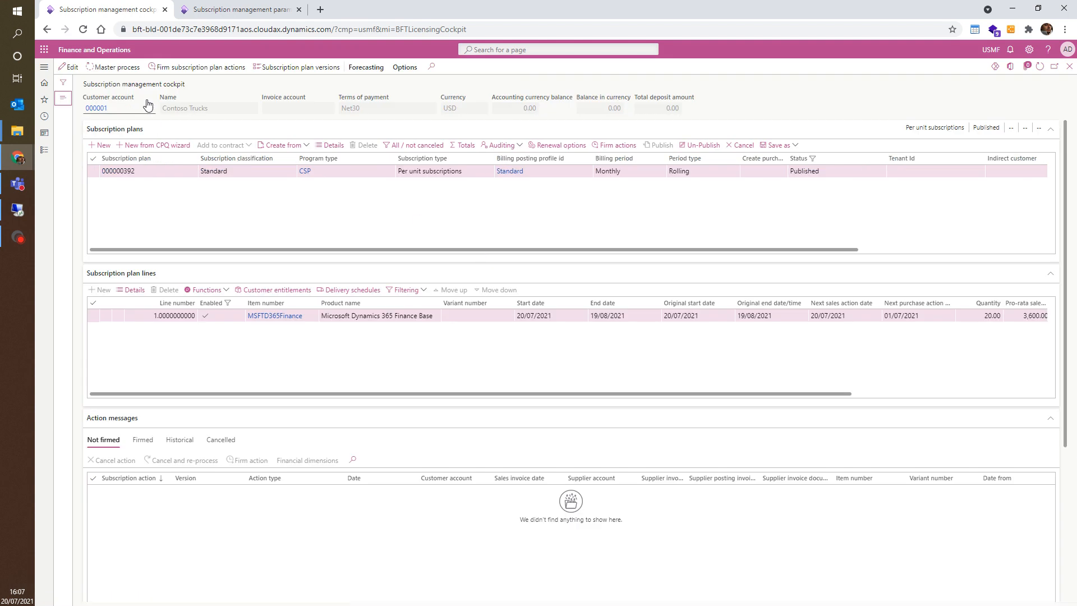
# Step: Run the master process and review the plan version linked to the generated sales order invoice action
pyautogui.click(116, 72)
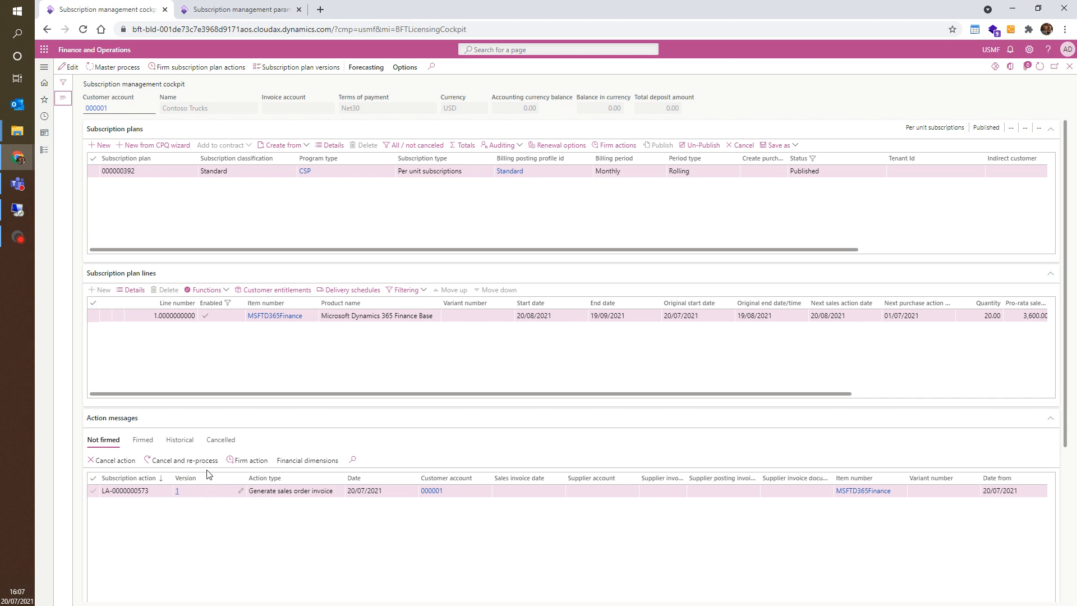
pyautogui.click(180, 492)
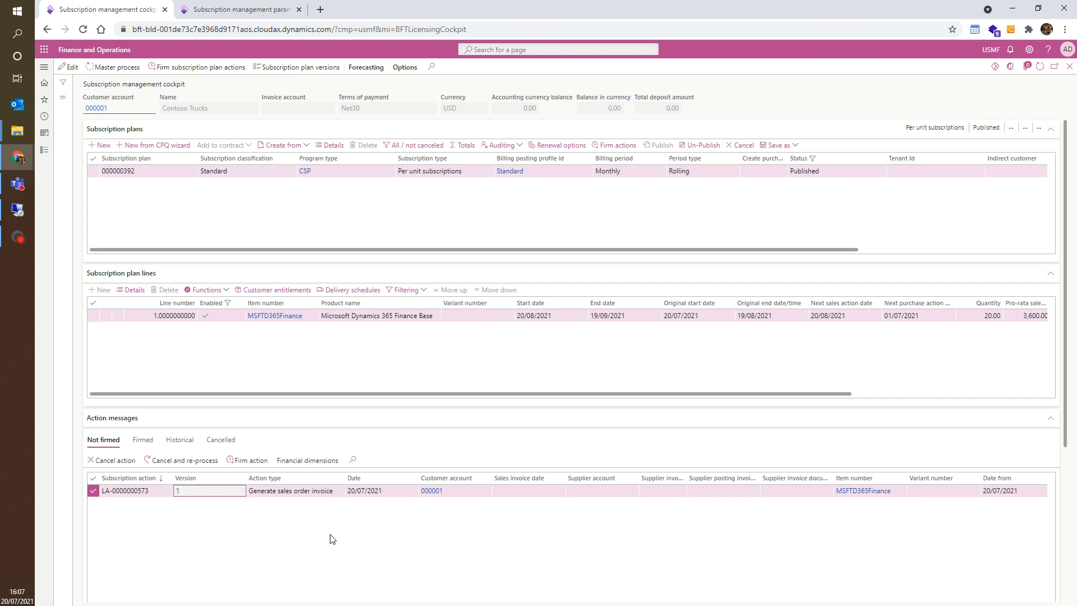
pyautogui.click(177, 491)
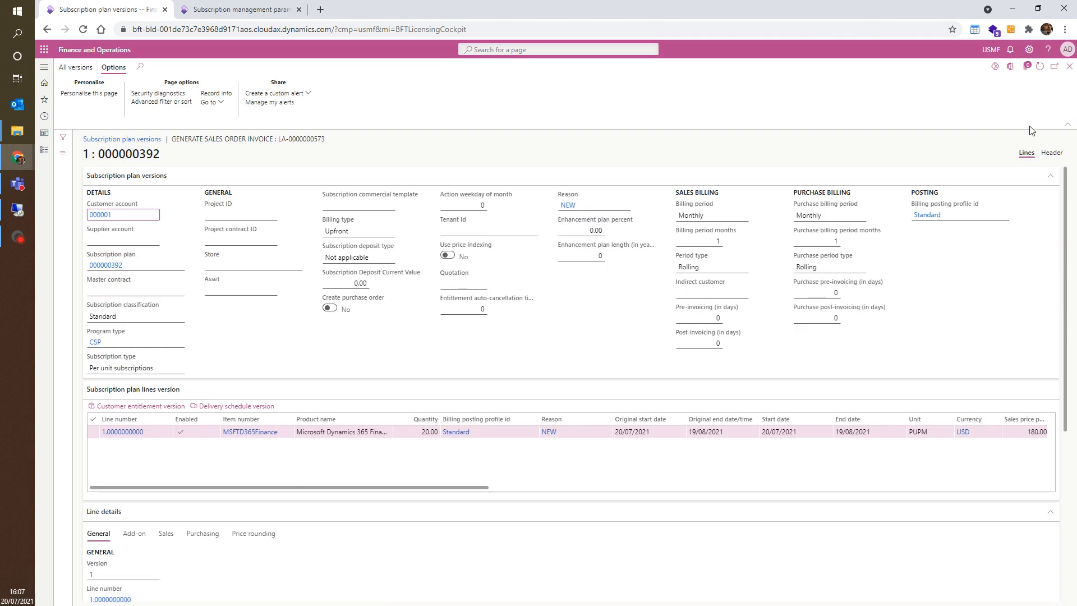
pyautogui.click(1069, 66)
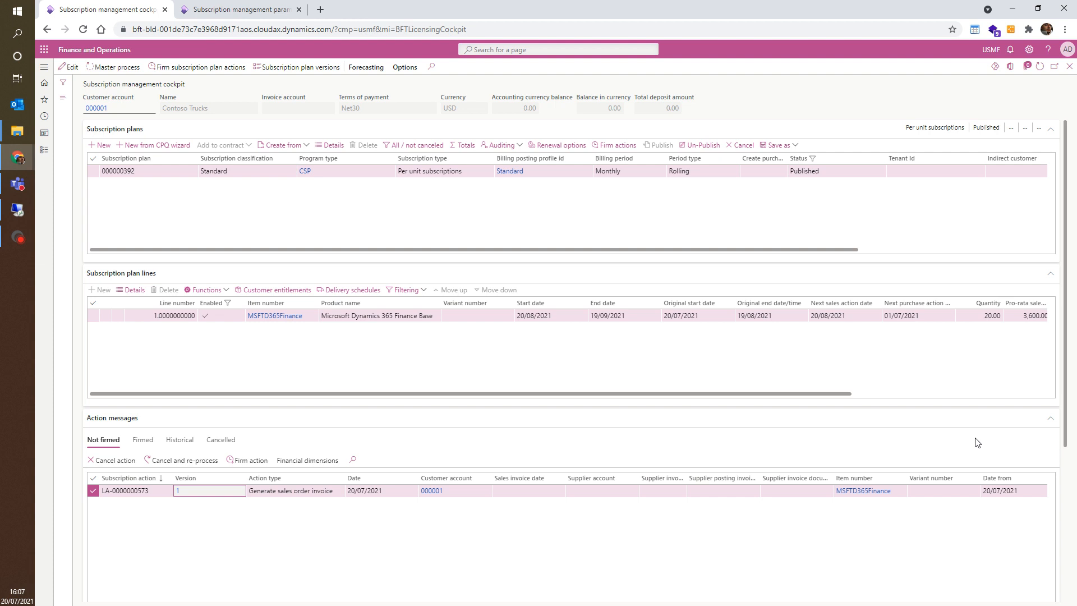
# Step: Firm the subscription plan's pending invoice action for plan 000000392
pyautogui.click(201, 67)
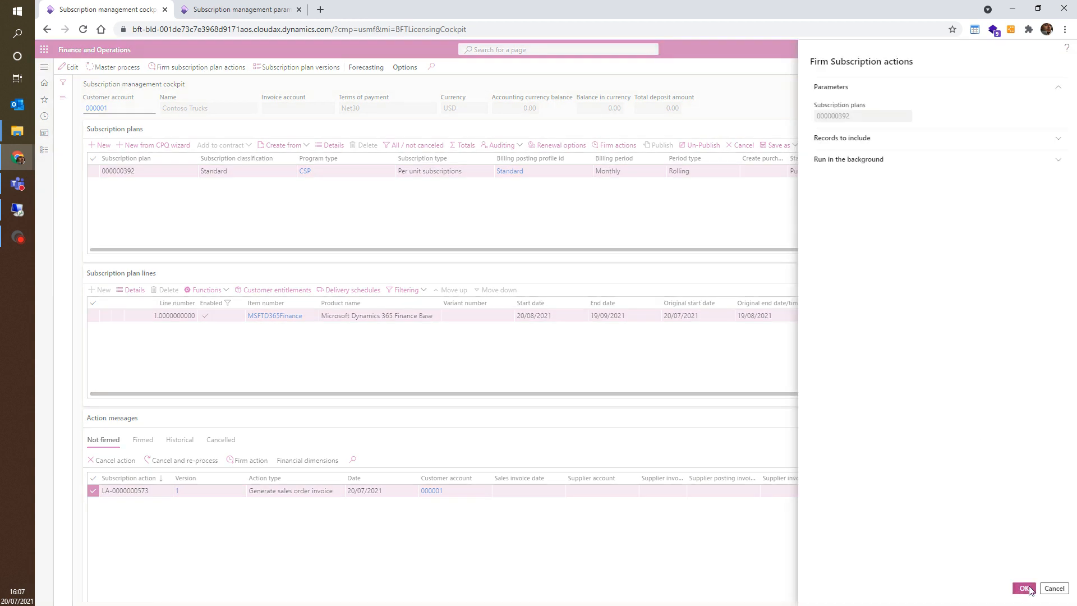
pyautogui.click(1025, 588)
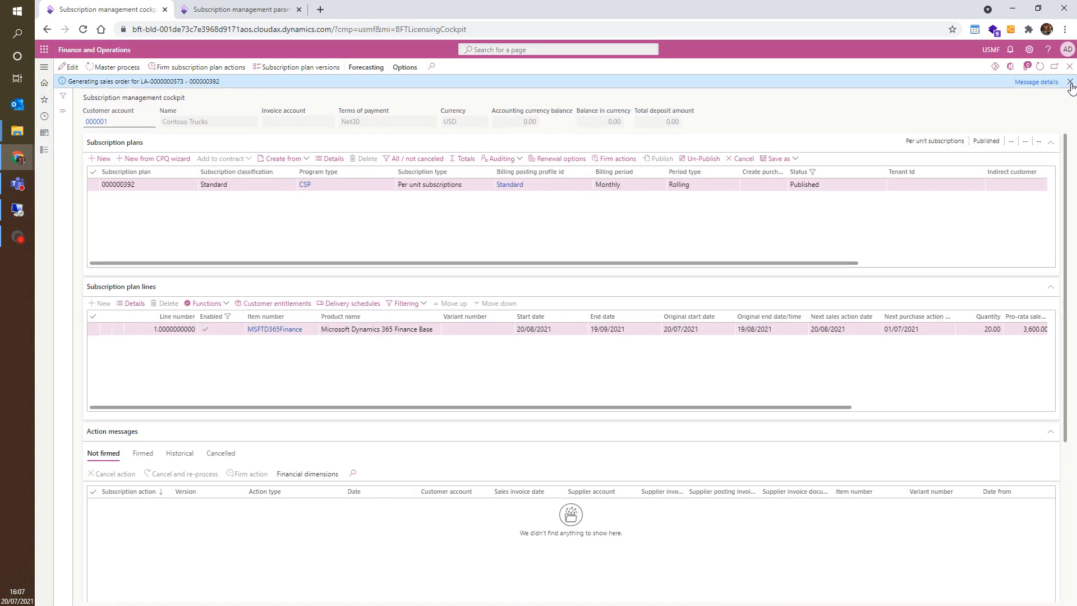
pyautogui.click(1069, 82)
# Step: Un-publish the subscription plan and set the line's sales price per month to 200
pyautogui.click(701, 144)
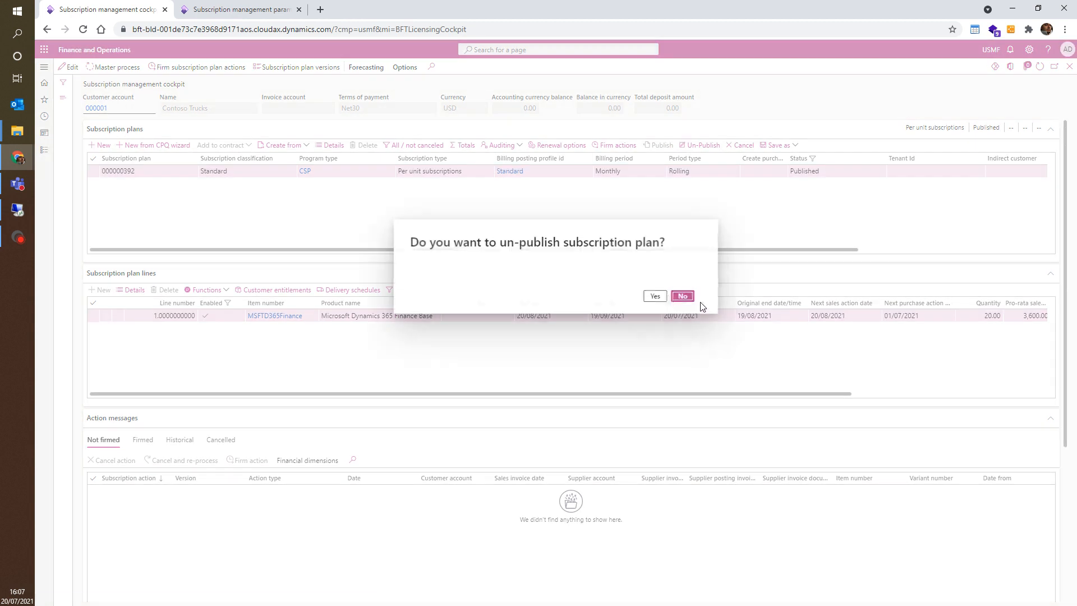
pyautogui.click(655, 296)
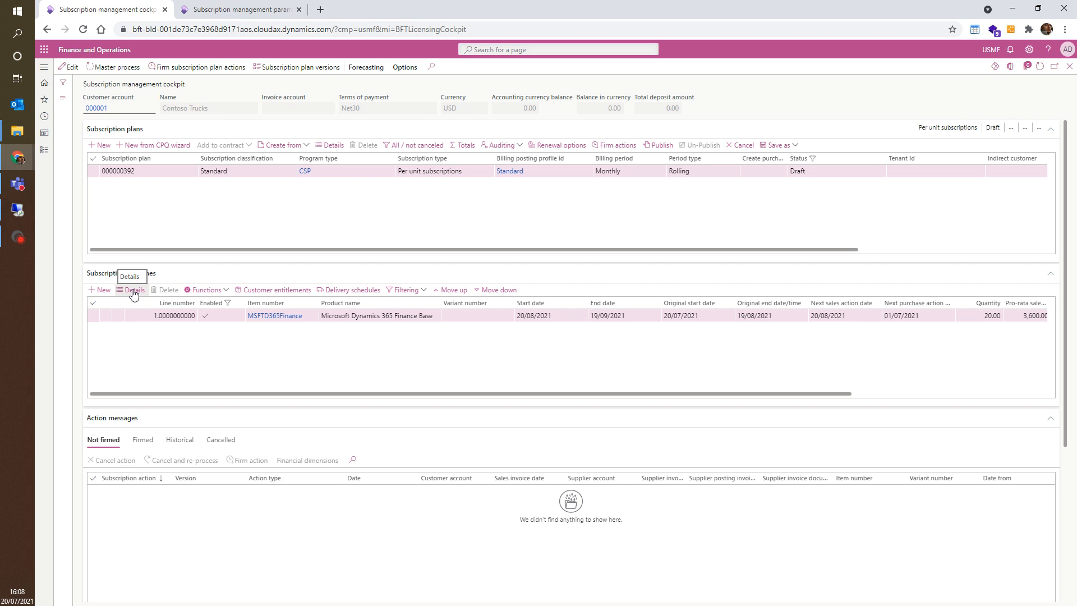
pyautogui.click(133, 292)
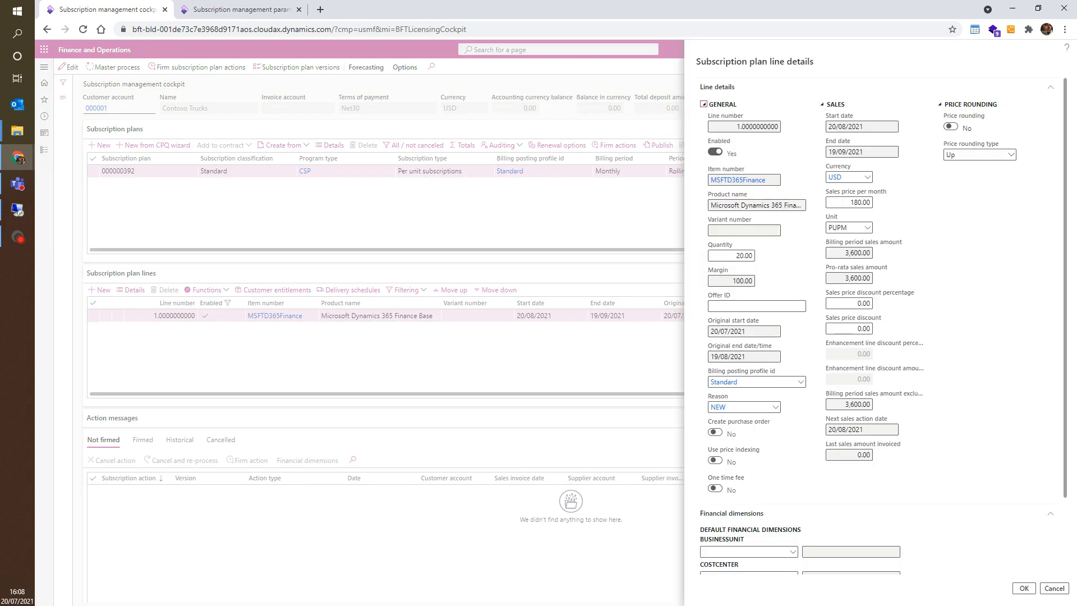
pyautogui.click(852, 202)
pyautogui.write('200')
pyautogui.press('Tab')
pyautogui.click(1025, 590)
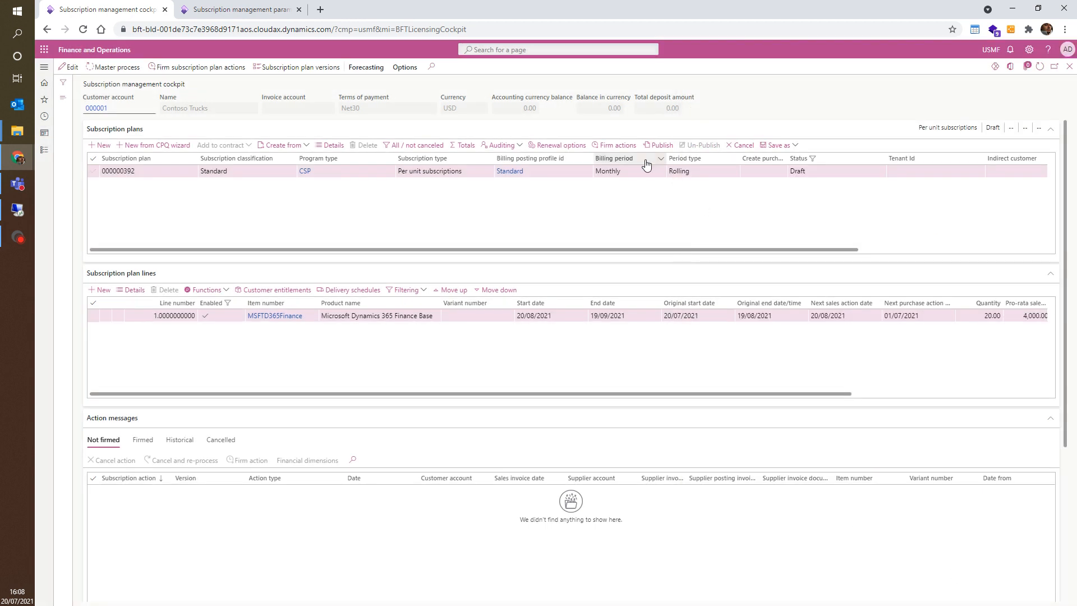
# Step: Publish the subscription plan again
pyautogui.click(660, 144)
pyautogui.click(655, 297)
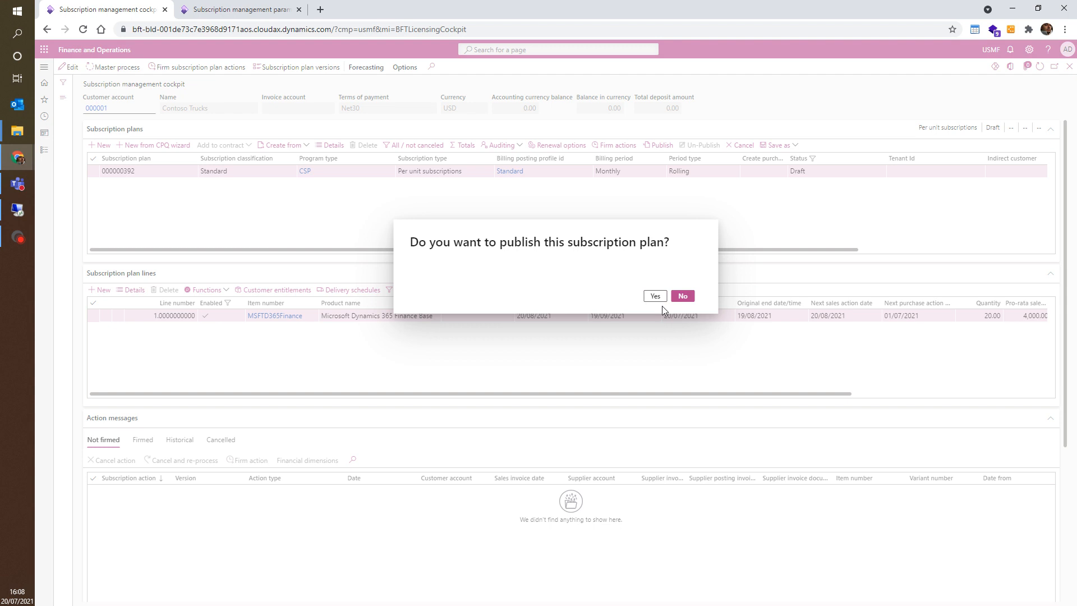
# Step: Examine the new plan version's details and line pricing, then close the version pages
pyautogui.click(256, 67)
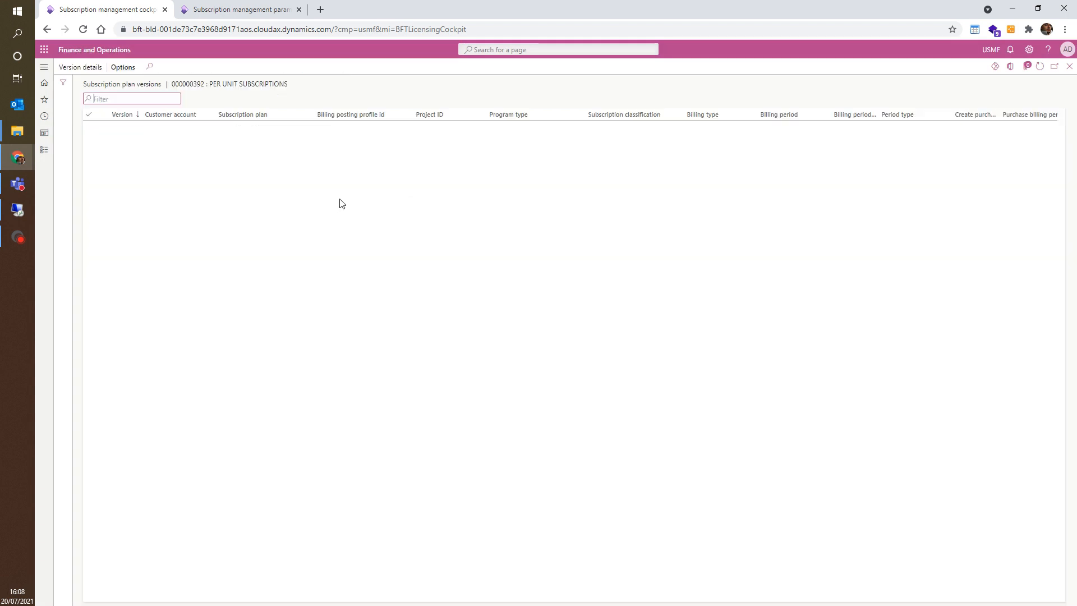
pyautogui.click(84, 68)
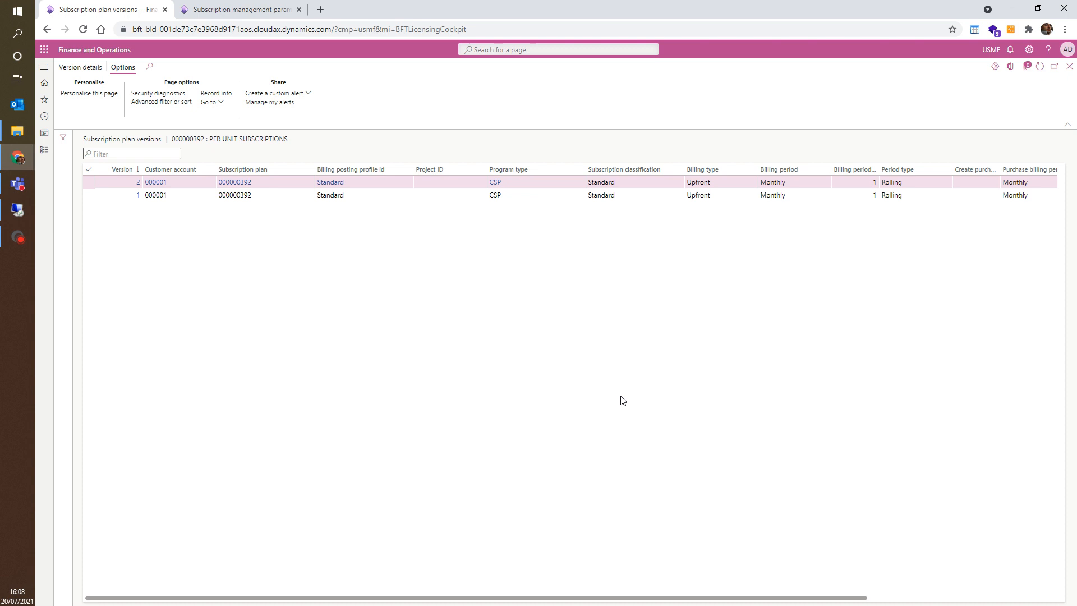
pyautogui.moveTo(484, 487); pyautogui.dragTo(744, 486)
pyautogui.moveTo(407, 432); pyautogui.dragTo(425, 432)
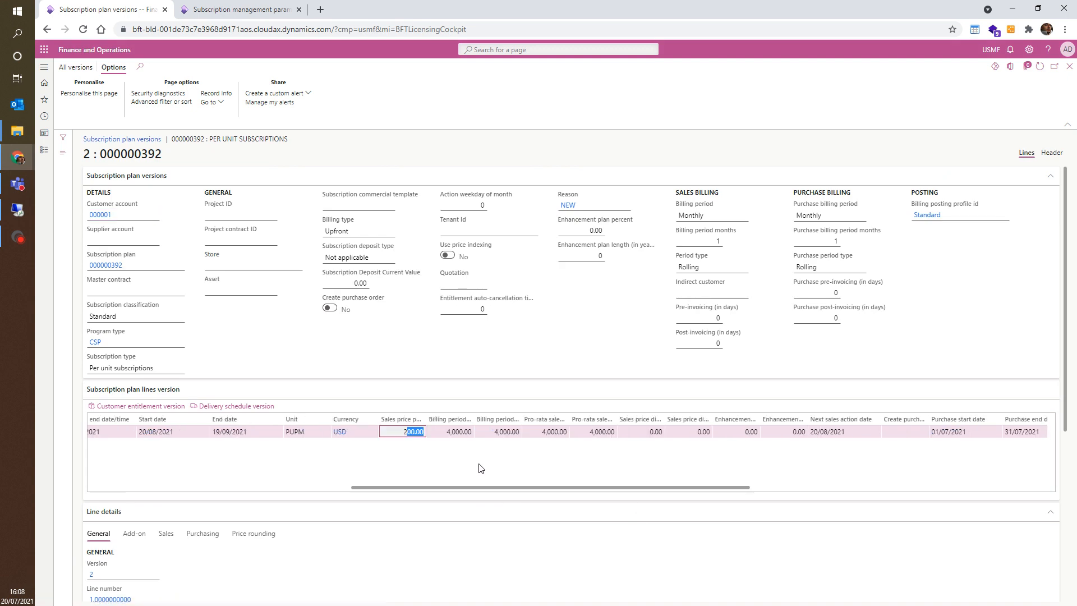
pyautogui.click(1070, 67)
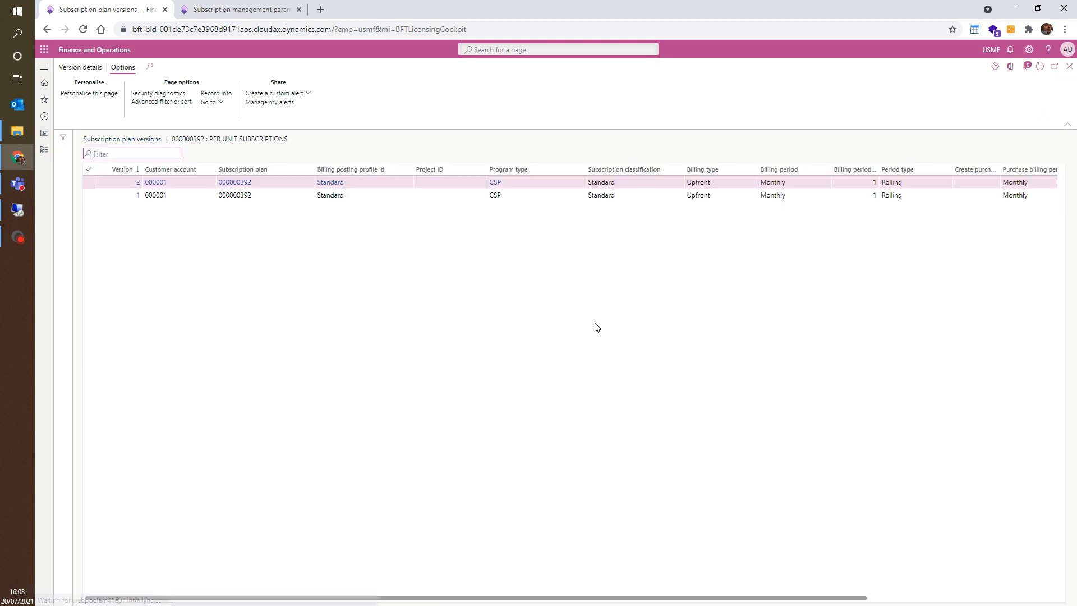
pyautogui.click(1070, 67)
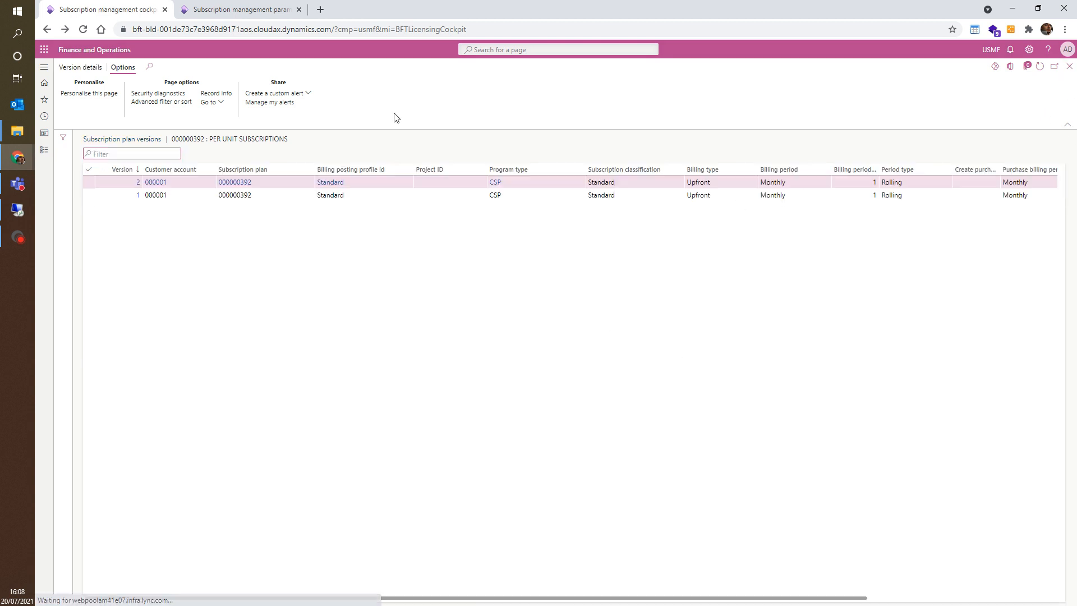
# Step: Check the test date in the parameters, then run the master process for subscription plan 000000392
pyautogui.click(282, 11)
pyautogui.scroll(3, 389, 259)
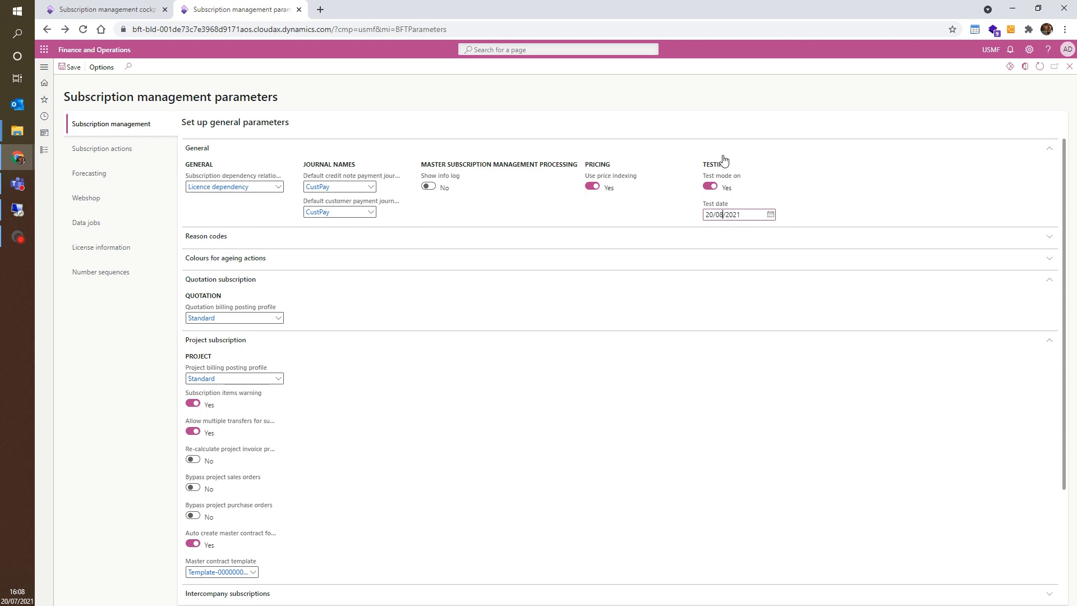
pyautogui.click(171, 6)
pyautogui.click(121, 67)
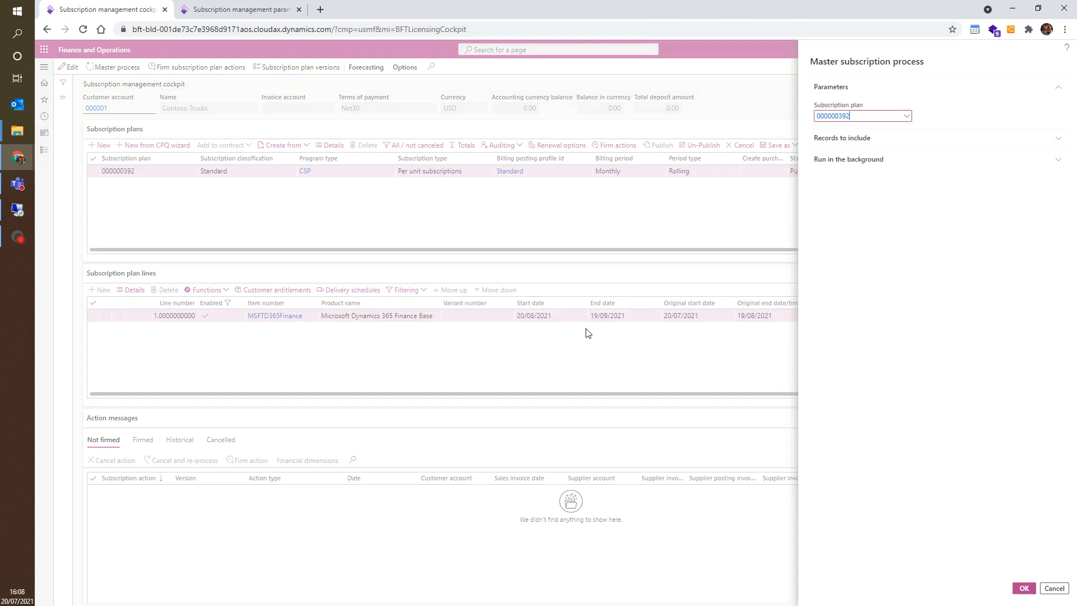
pyautogui.click(1022, 592)
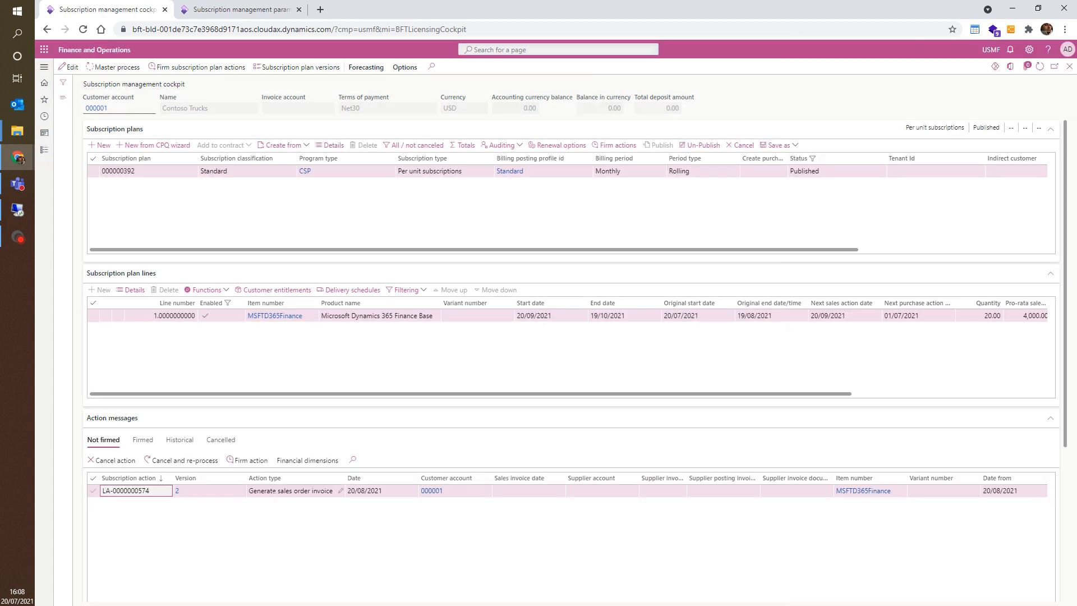
# Step: Firm the newly generated sales order invoice action
pyautogui.hscroll(2, 390, 531)
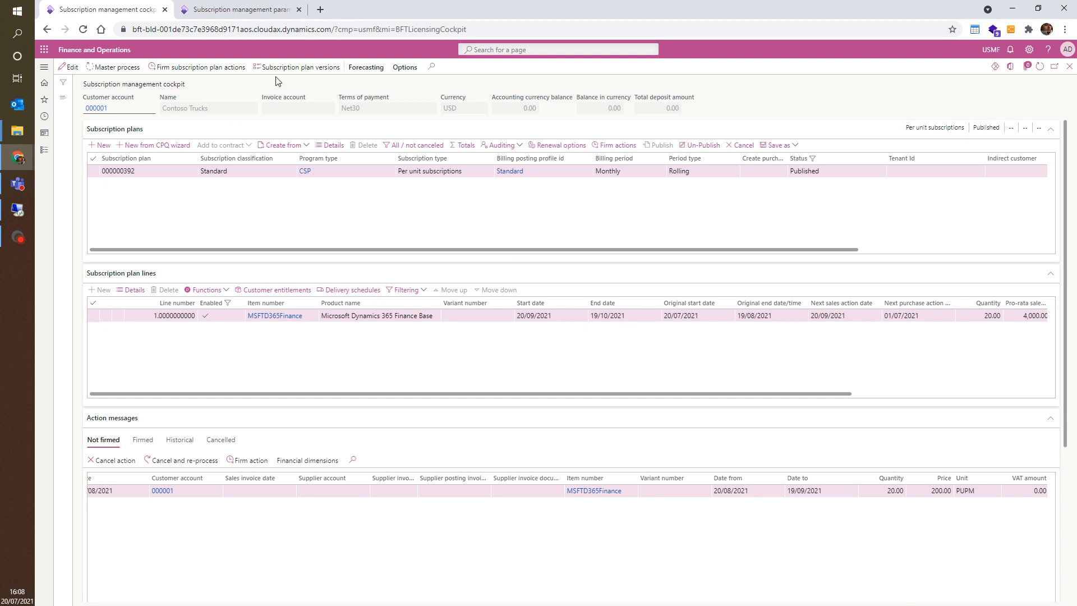
pyautogui.click(227, 69)
pyautogui.press('Return')
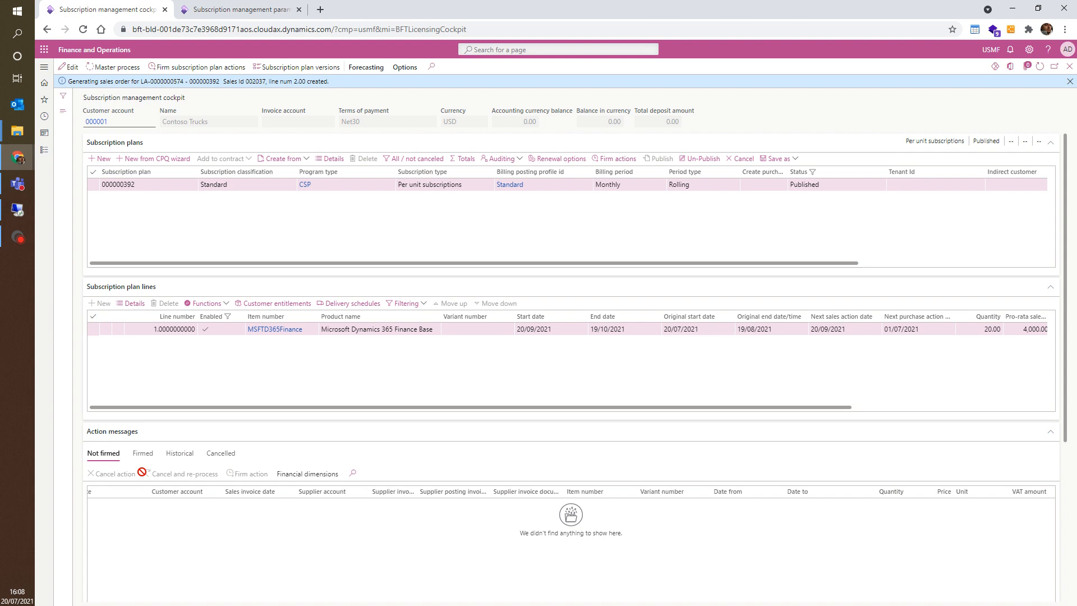
# Step: Review the firmed actions and the plan version linked to the first invoice action, then close it
pyautogui.click(143, 453)
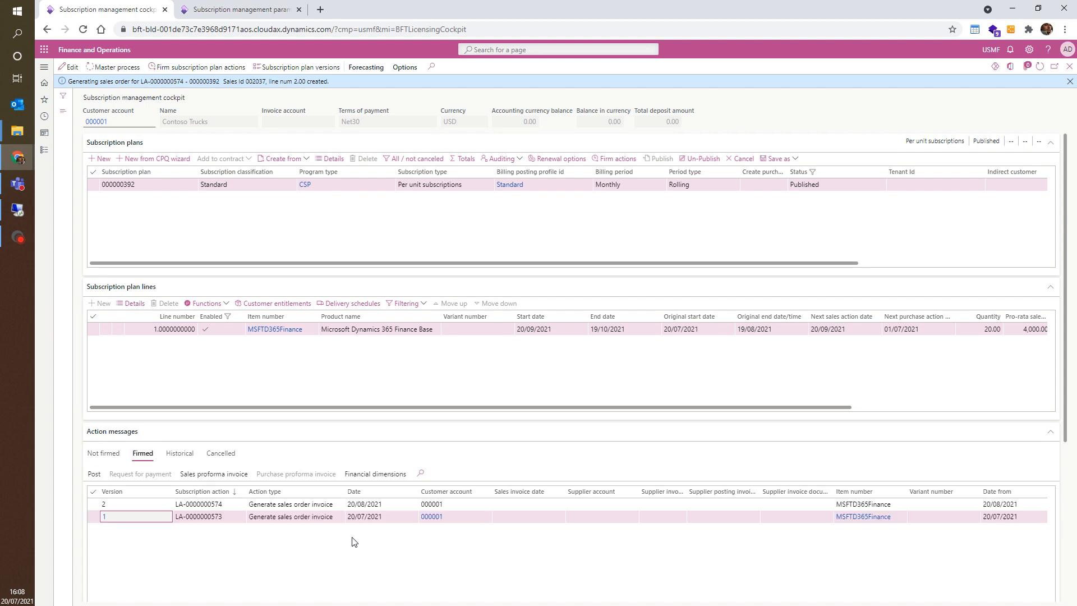
pyautogui.hscroll(6, 556, 555)
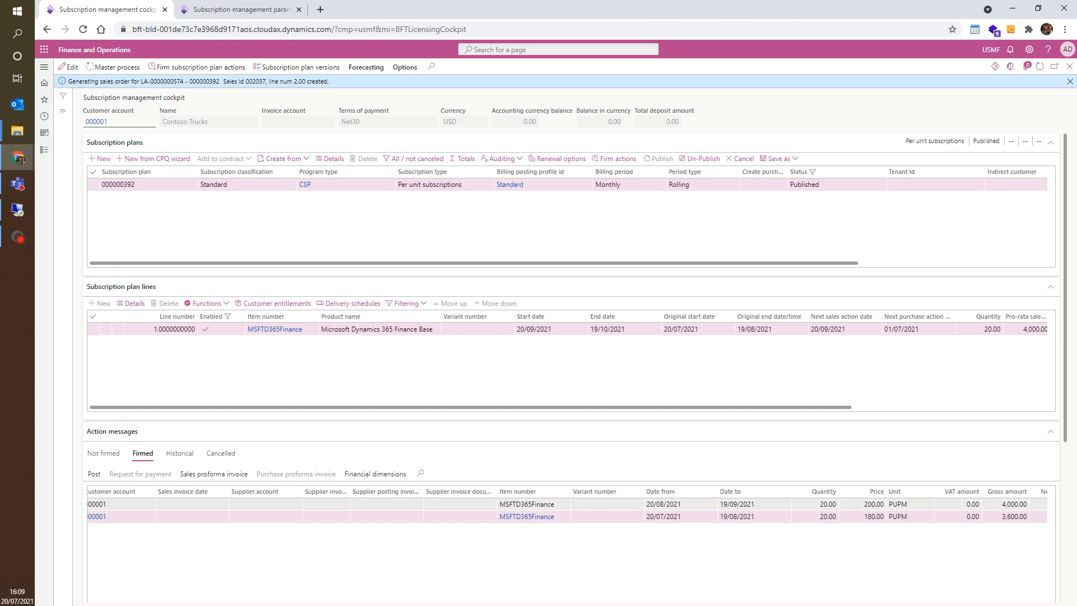
pyautogui.click(863, 504)
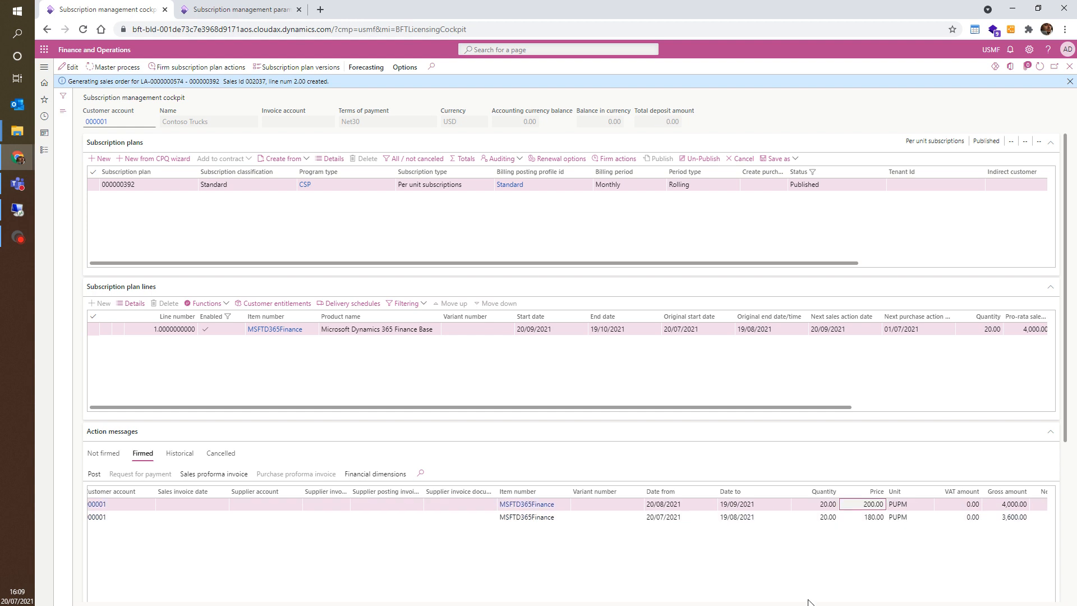
pyautogui.click(663, 516)
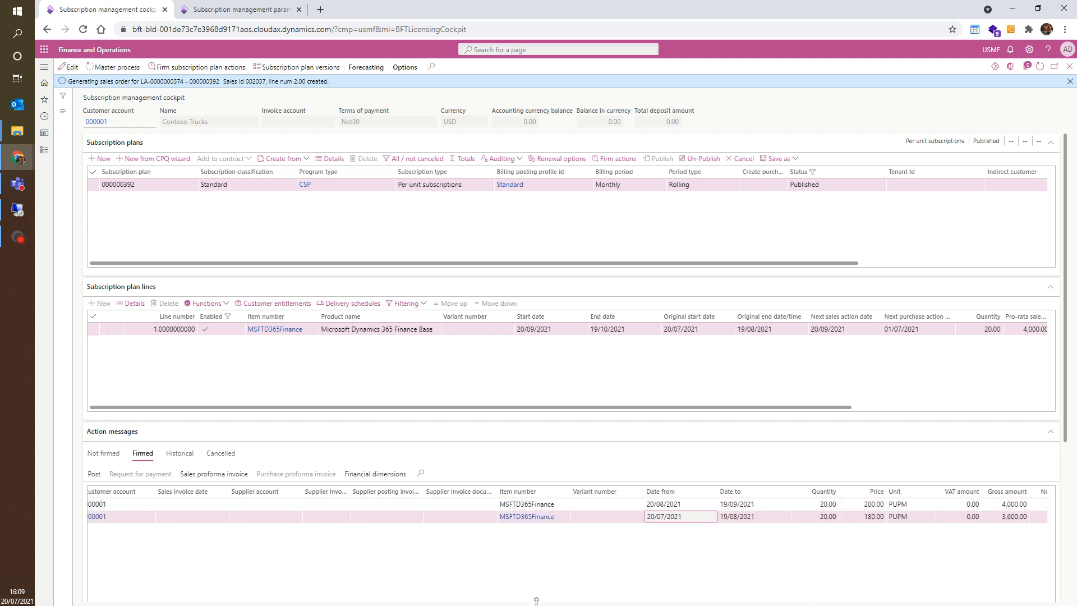
pyautogui.hscroll(-2, 368, 590)
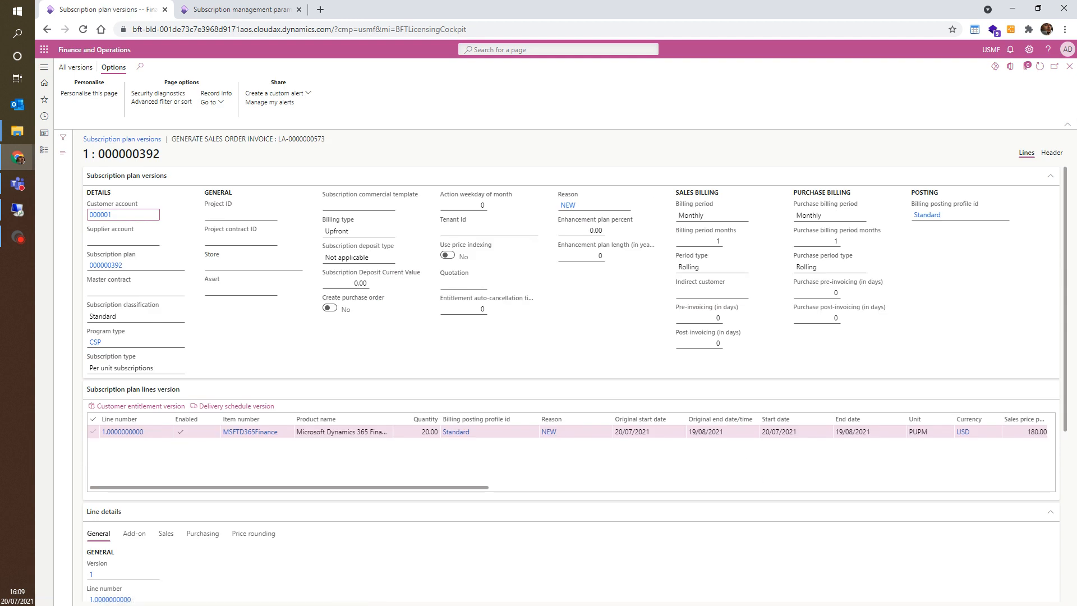
pyautogui.scroll(-5, 642, 569)
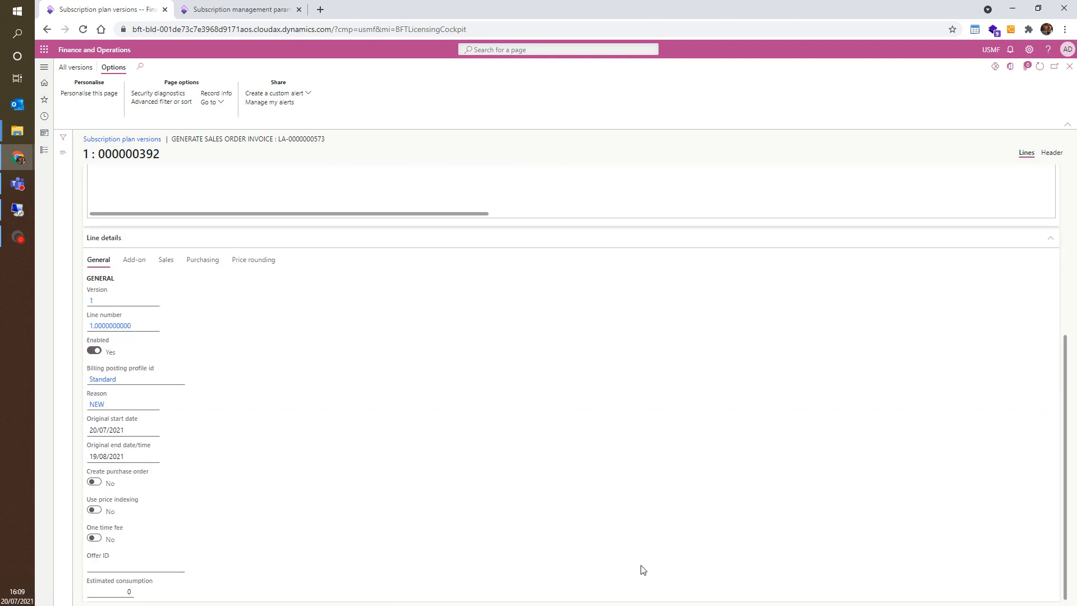
pyautogui.scroll(5, 642, 569)
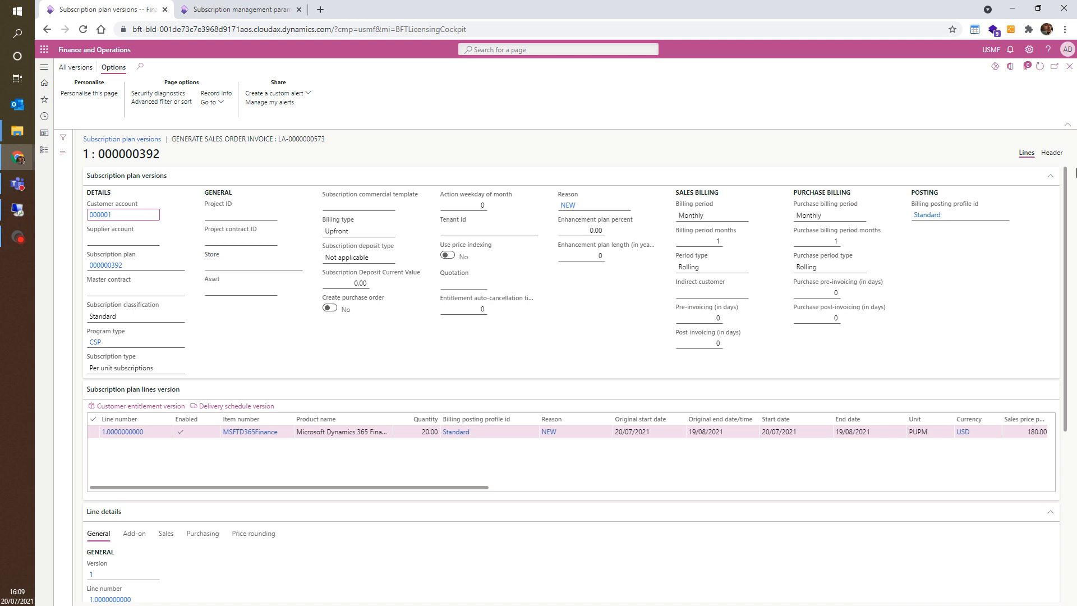
pyautogui.click(1038, 431)
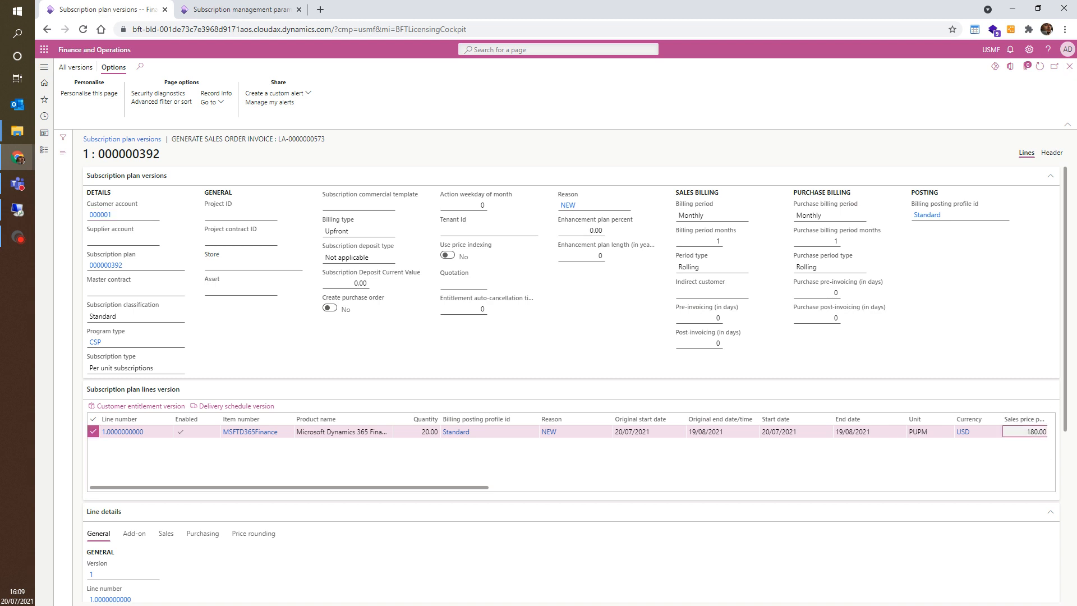
pyautogui.click(1069, 67)
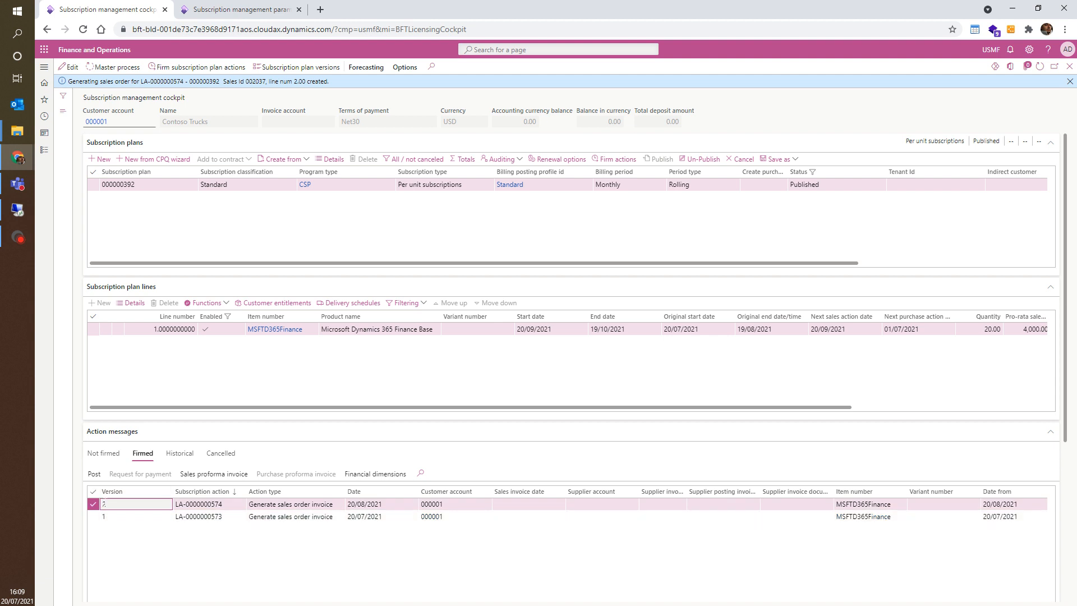
# Step: Open the plan version linked to the second firmed invoice action and compare the actions' prices
pyautogui.click(105, 505)
pyautogui.click(105, 505)
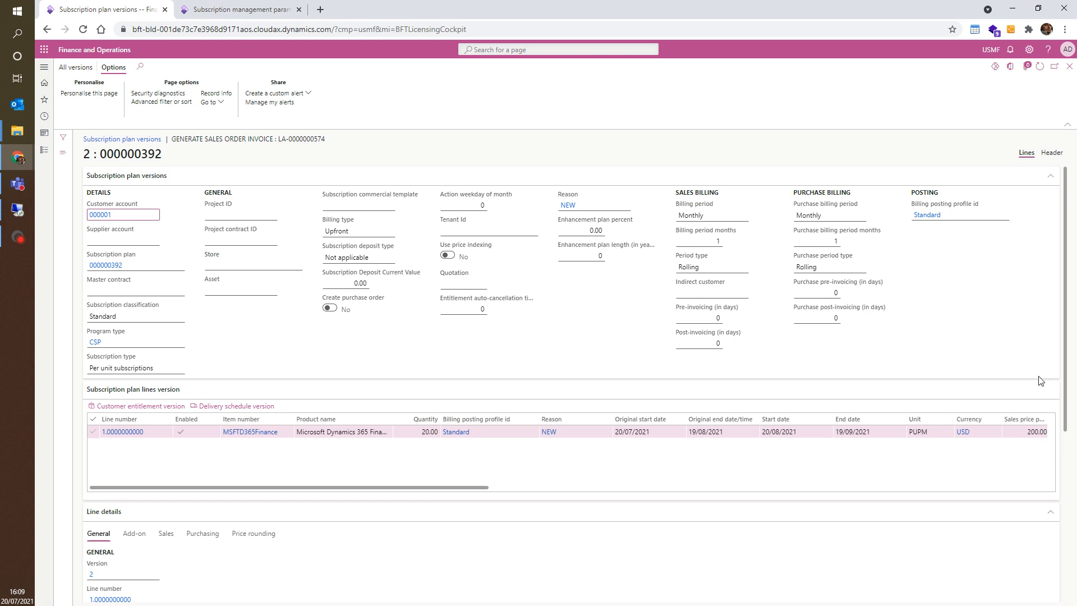
pyautogui.click(1069, 66)
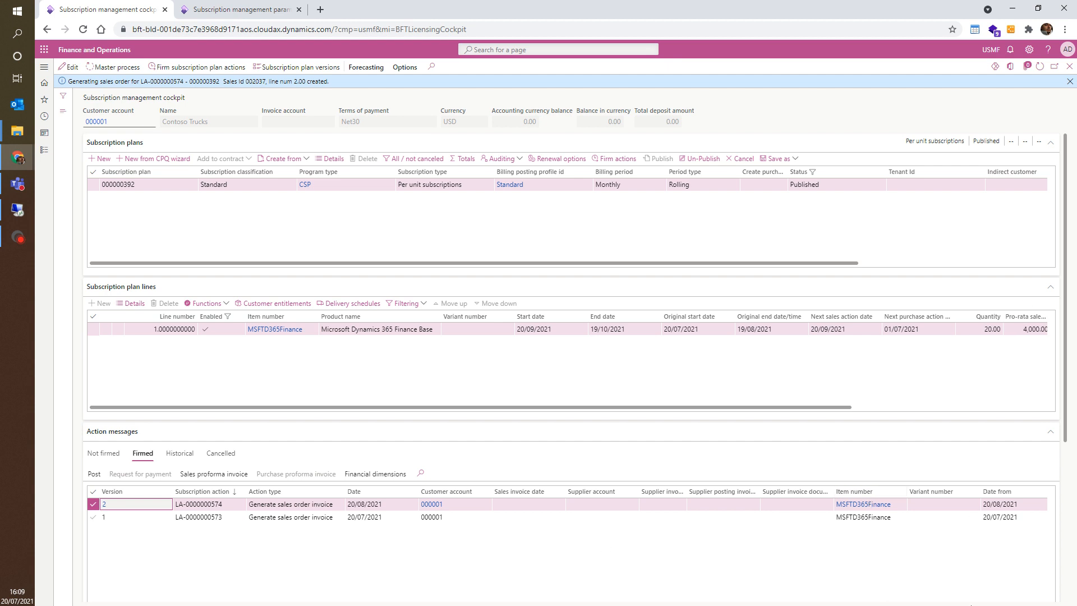
pyautogui.hscroll(5, 980, 566)
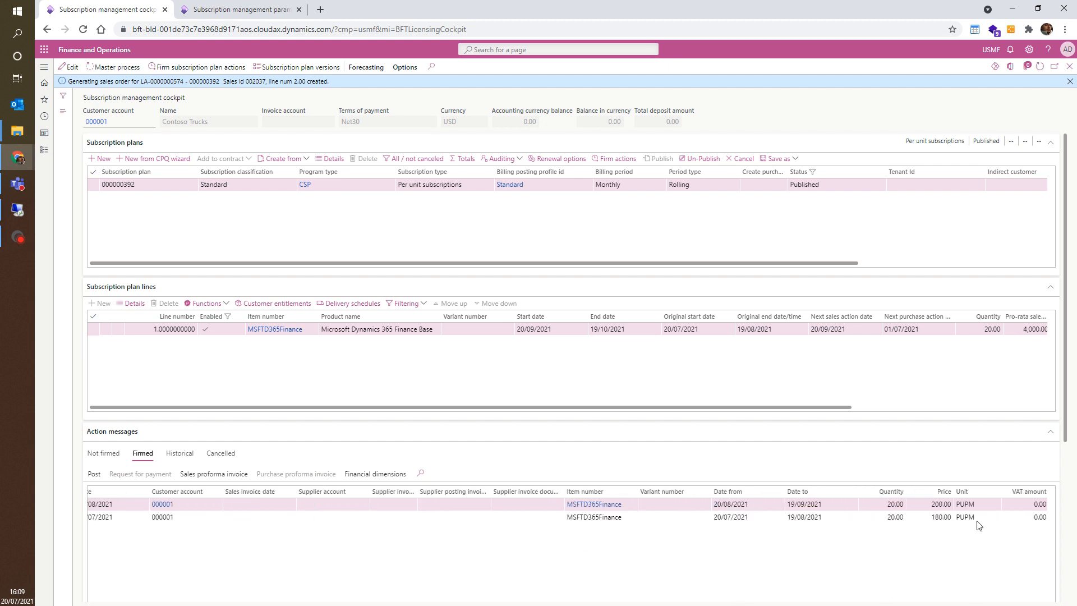